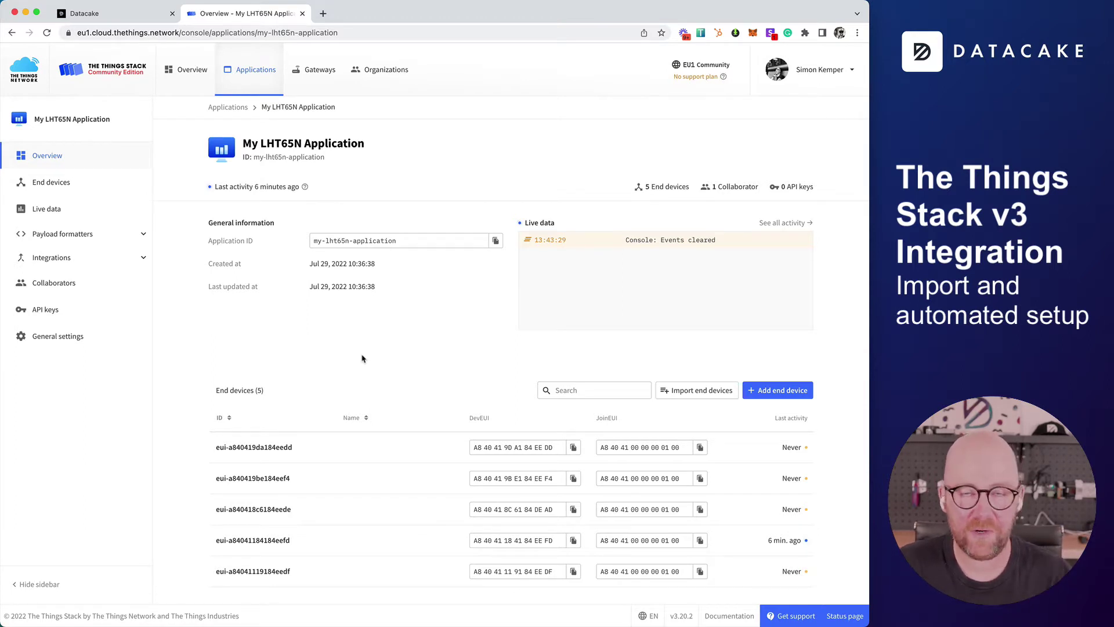
Look over my-lht65n-application in The Things Stack, then return to Datacake's devices page
left_click(145, 18)
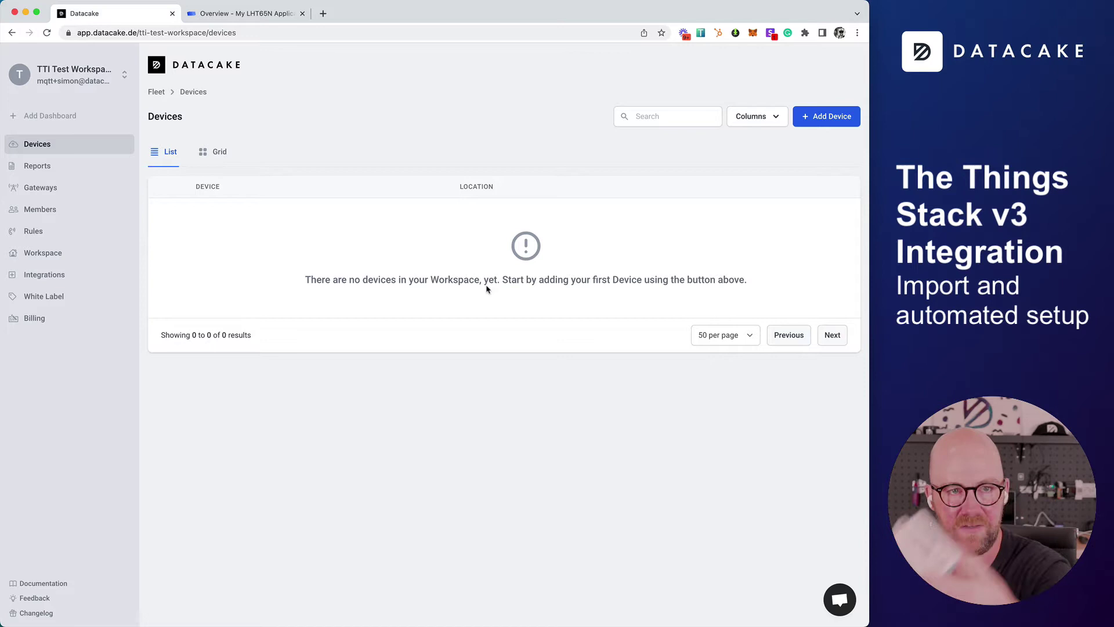
left_click(268, 16)
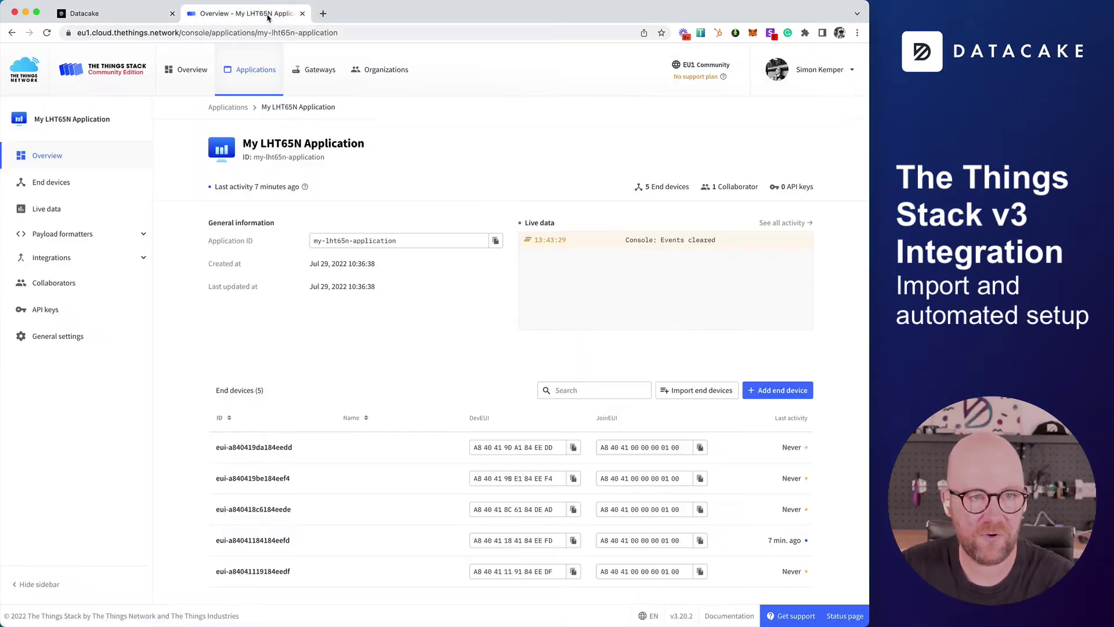
left_click(238, 108)
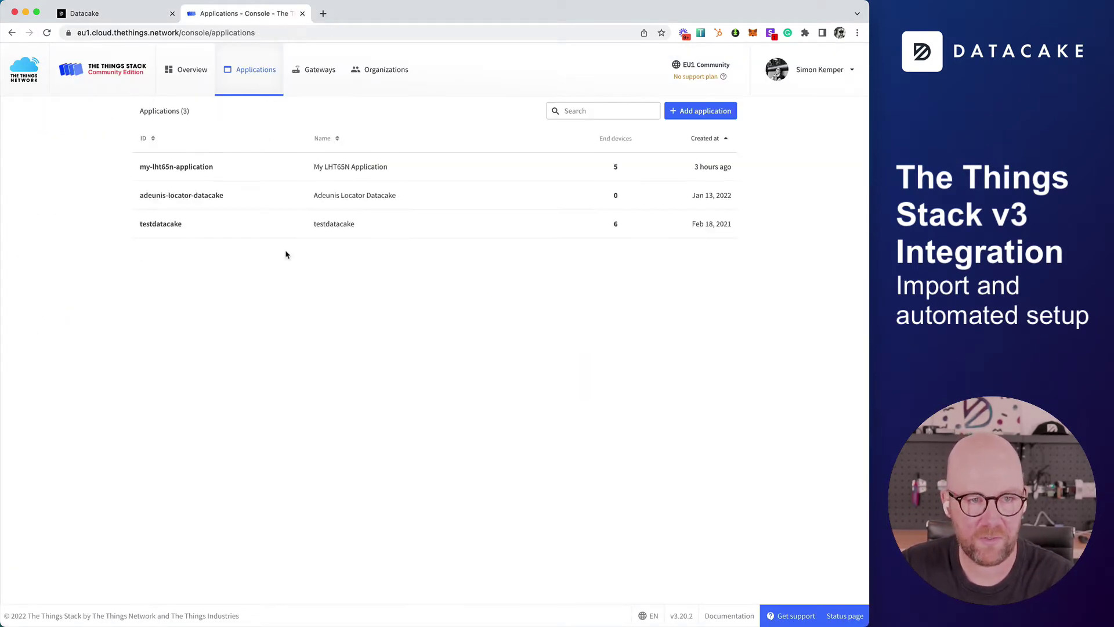
left_click(202, 174)
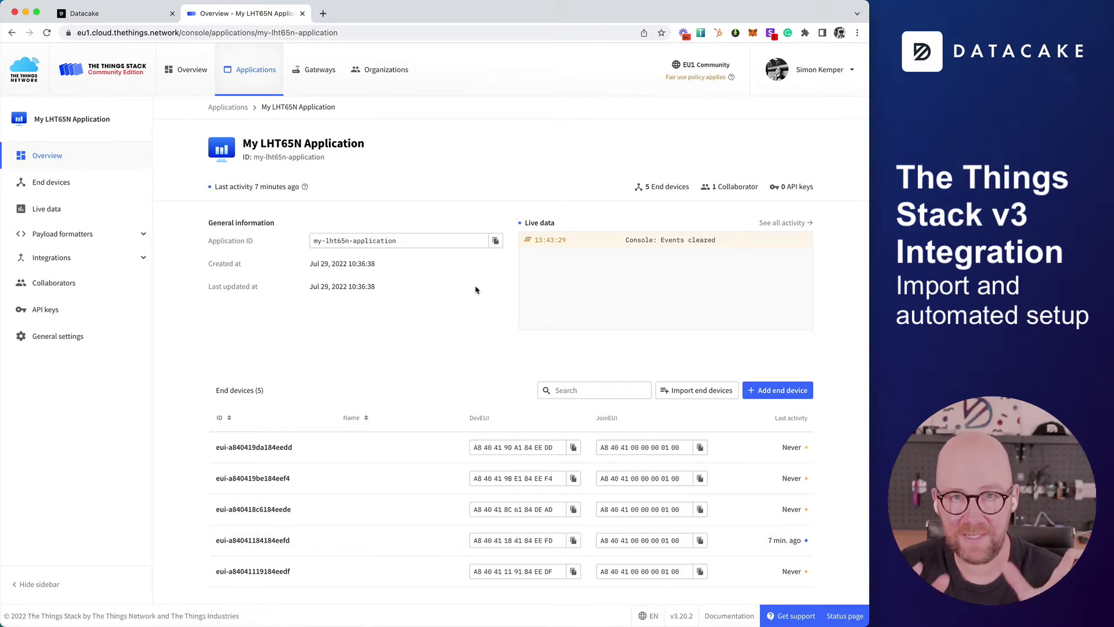
left_click(157, 21)
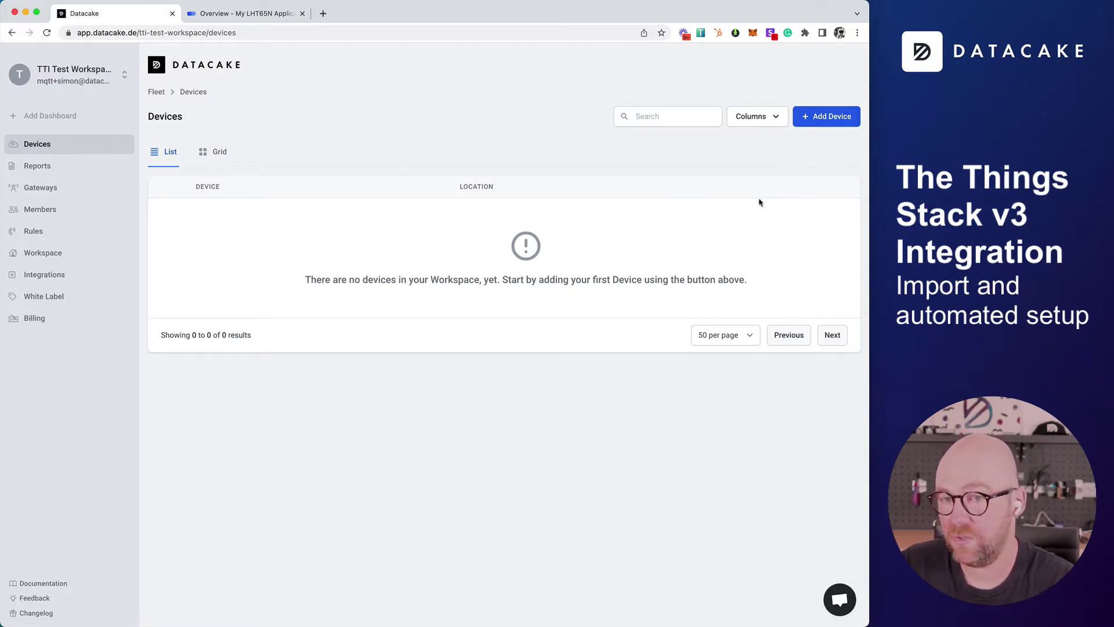
Add a LoRaWAN device from the Dragino LHT65 template, choosing The Things Stack V3 as network server
left_click(821, 126)
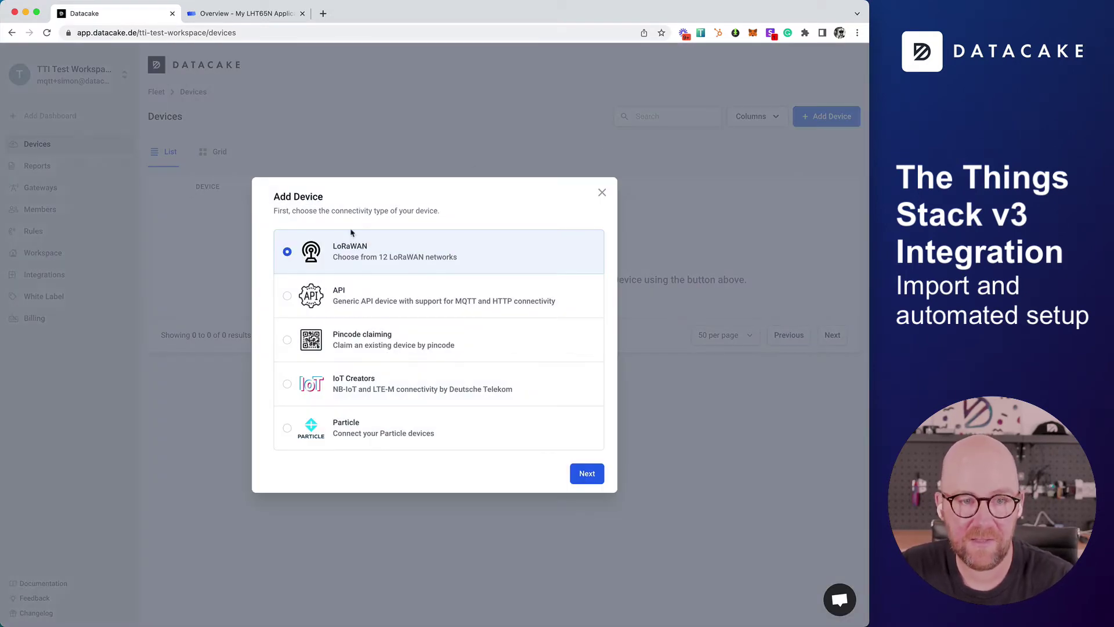
left_click(597, 476)
left_click(332, 350)
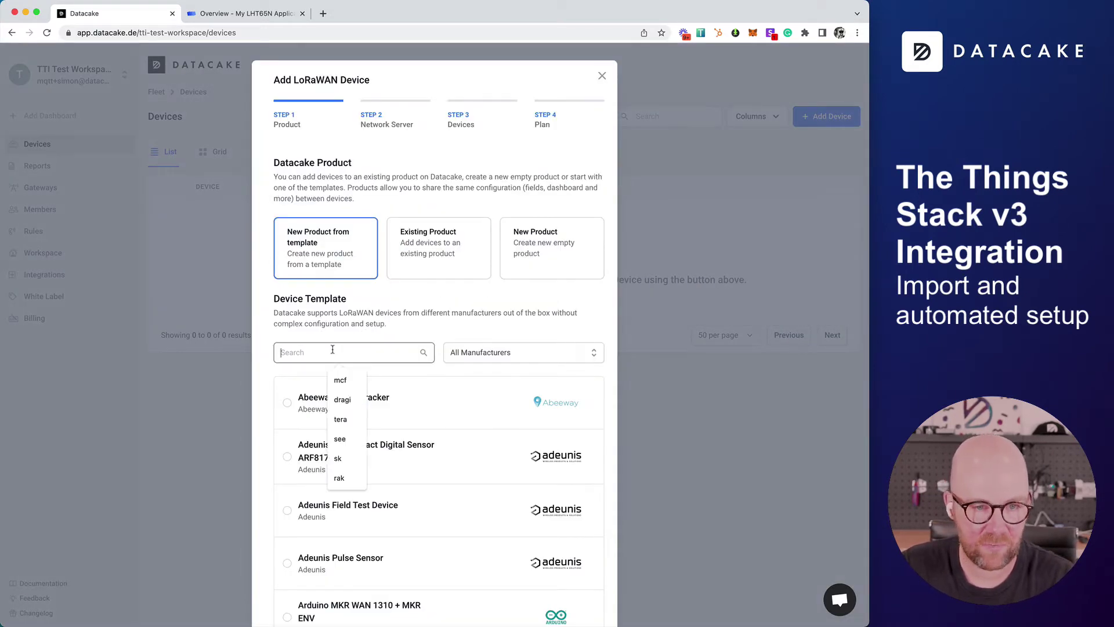
type("LHT")
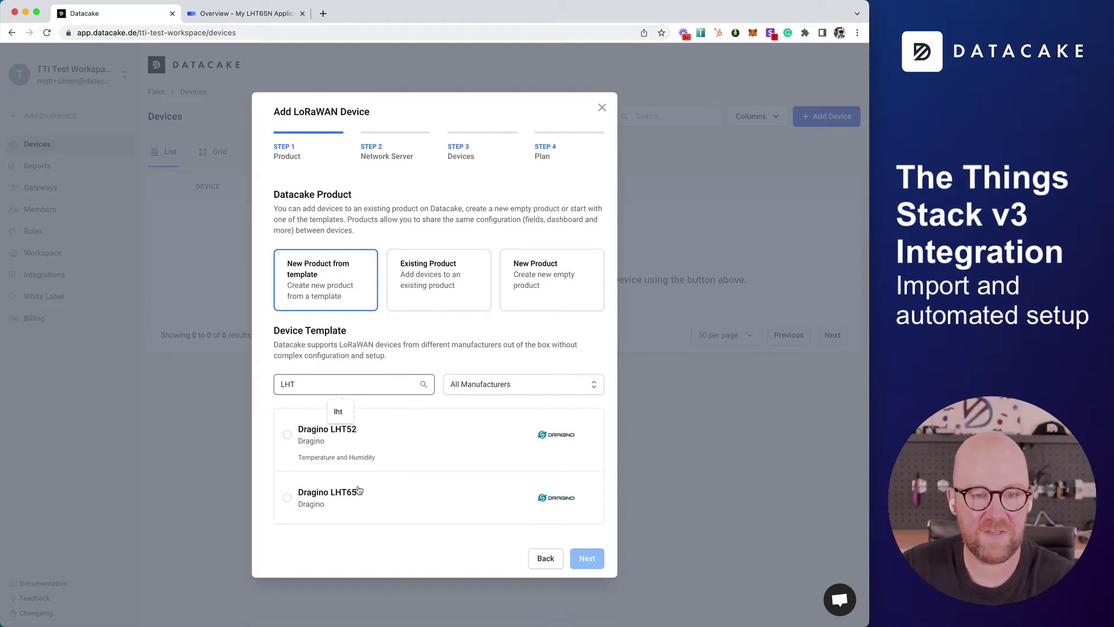
left_click(358, 491)
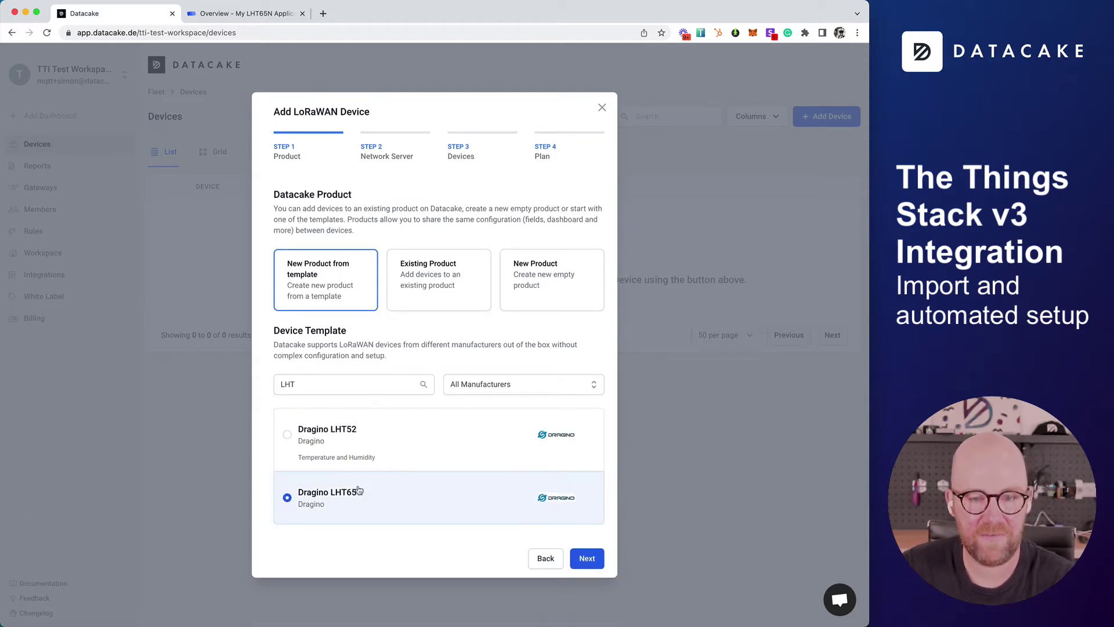
left_click(595, 560)
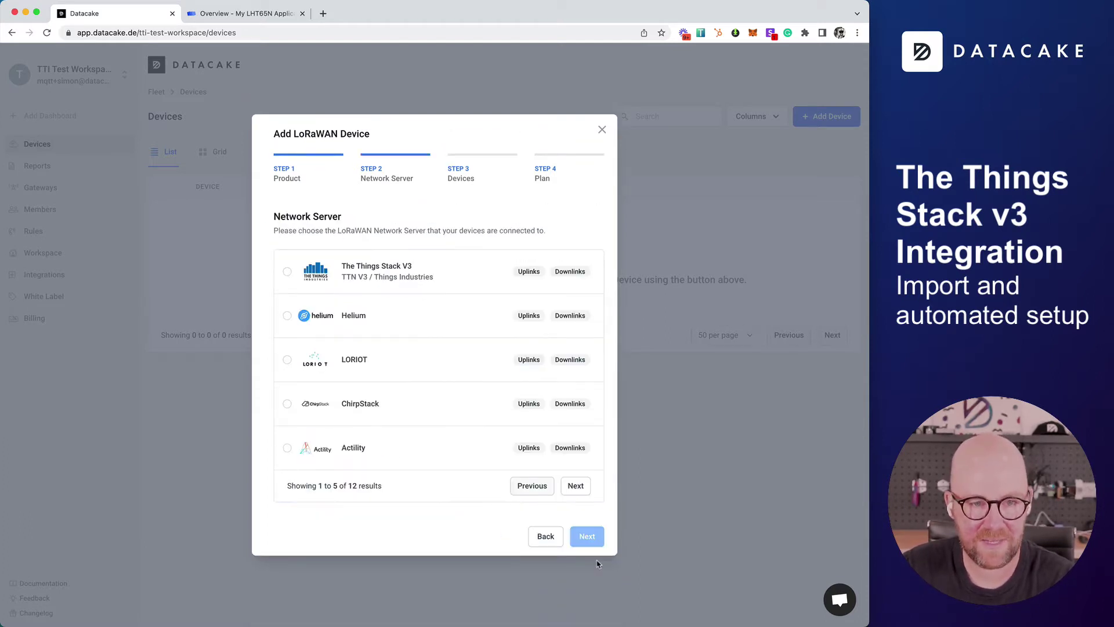
left_click(396, 275)
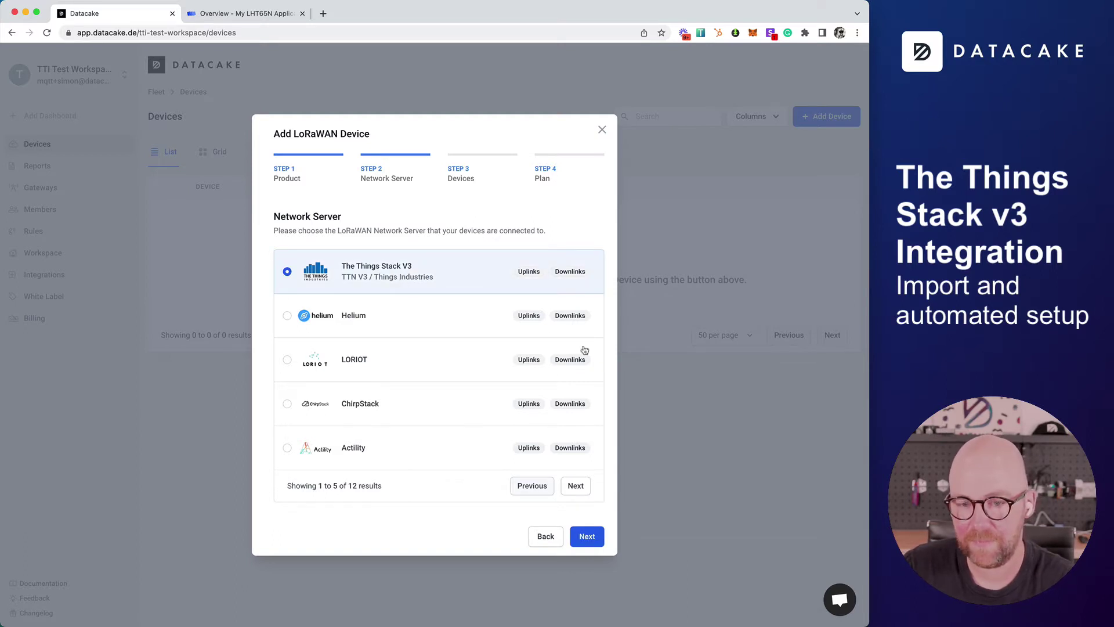
Move to the Devices step's Import from The Things Stack tab and reveal the new-server fields
left_click(587, 535)
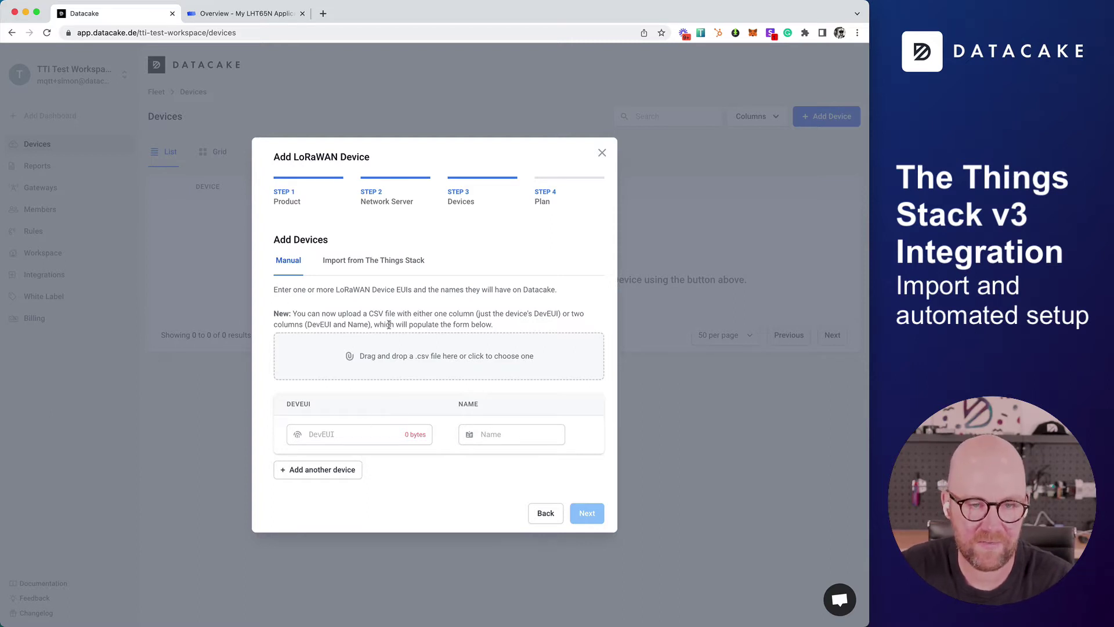
left_click(369, 267)
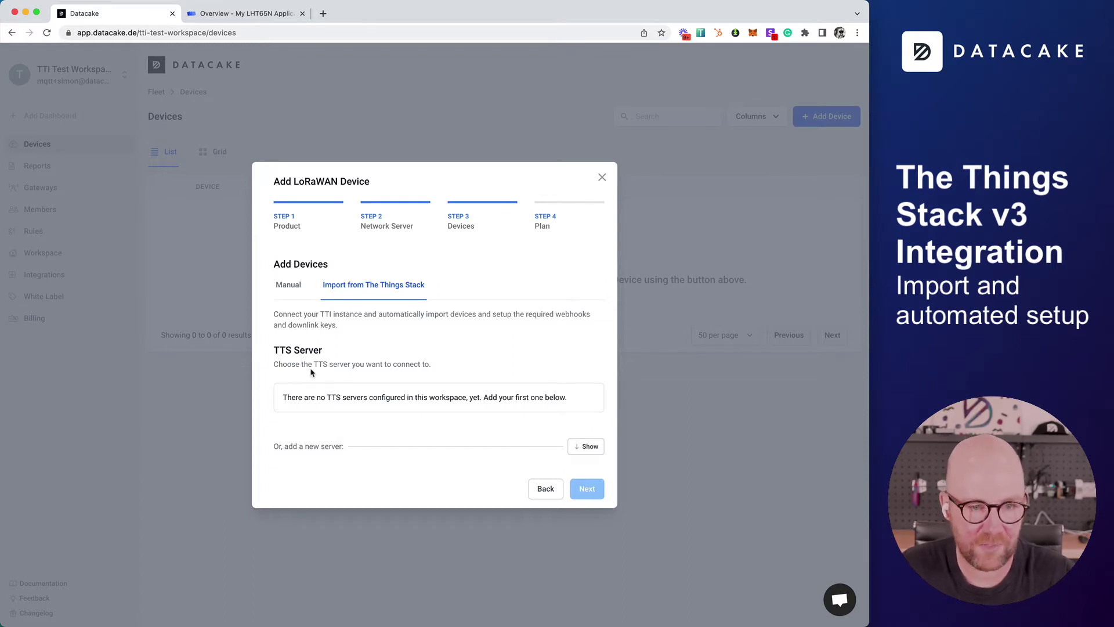
left_click(593, 450)
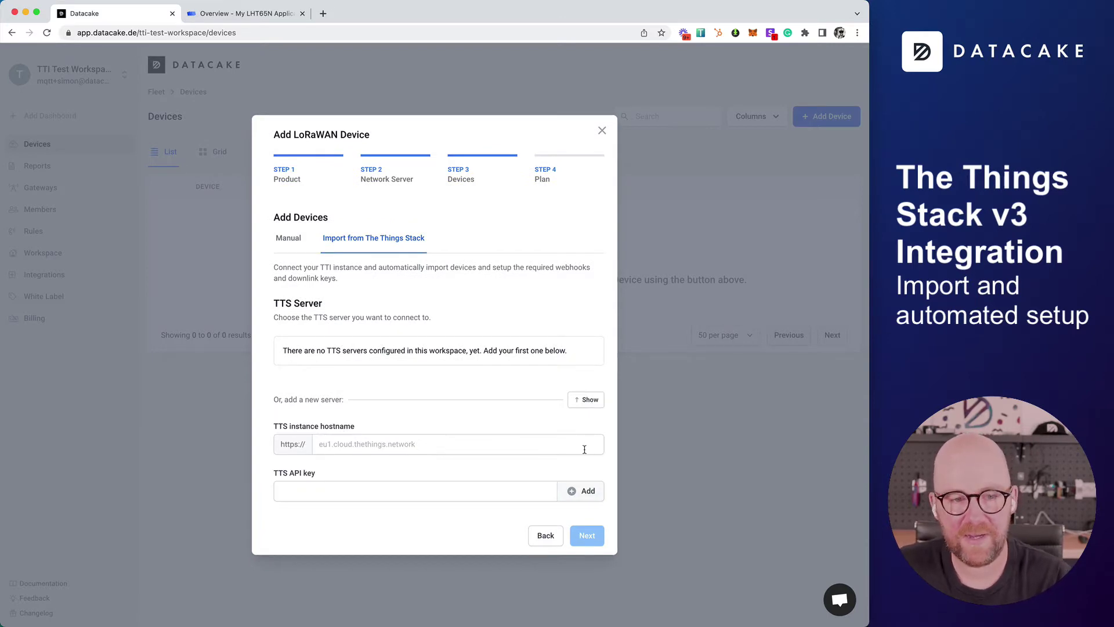
Check the server address in the TTS console and enter hostname eu1.cloud.thethings.network
left_click(250, 9)
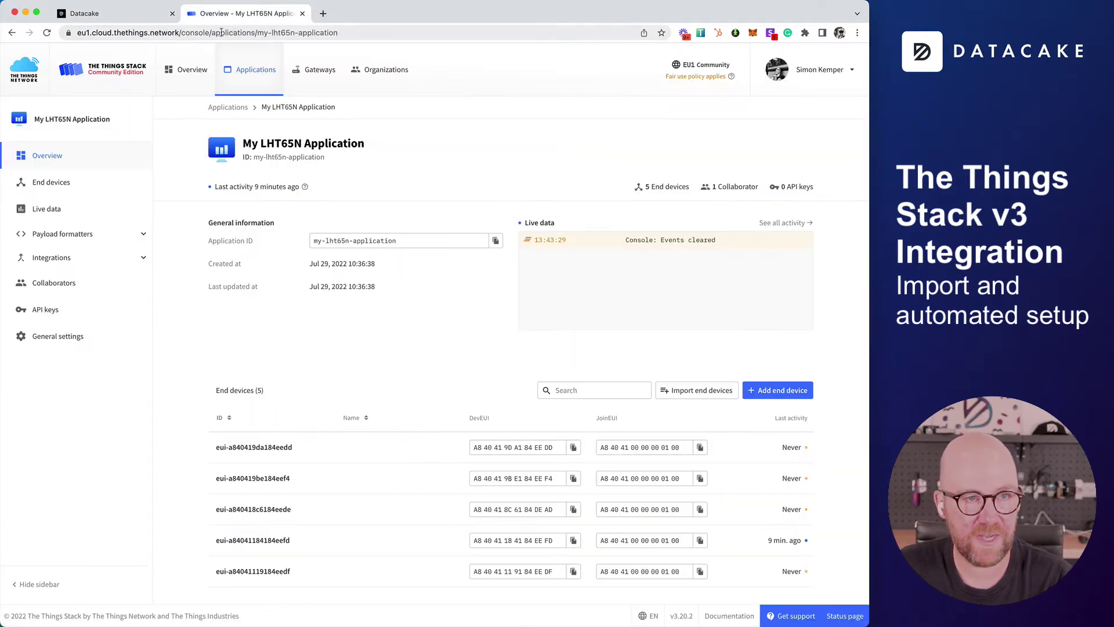
left_click(116, 14)
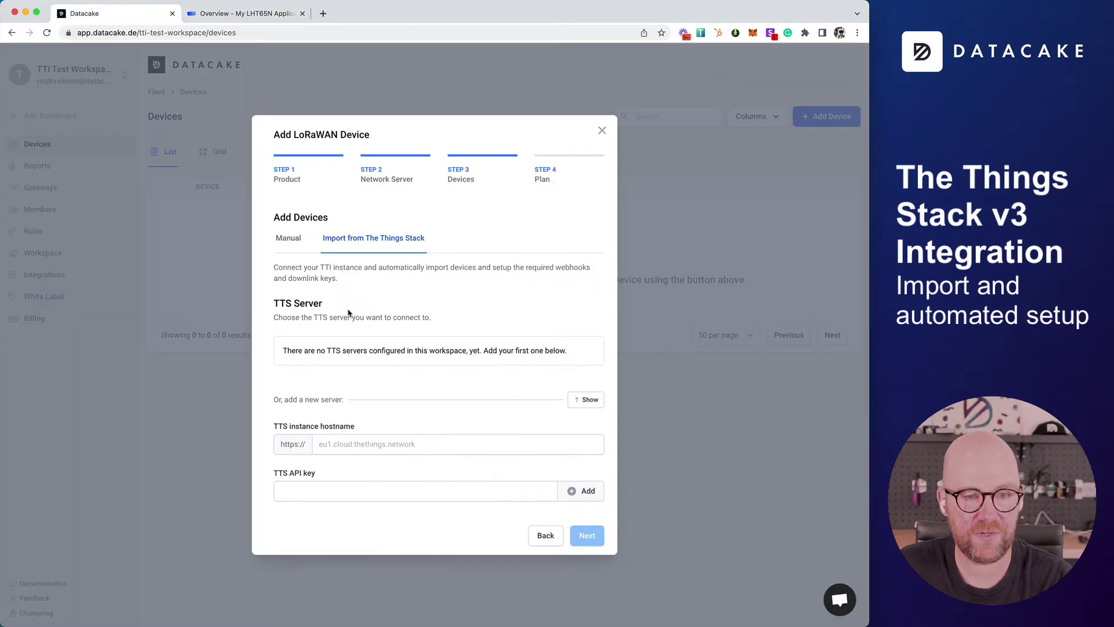
left_click(404, 444)
type("eu")
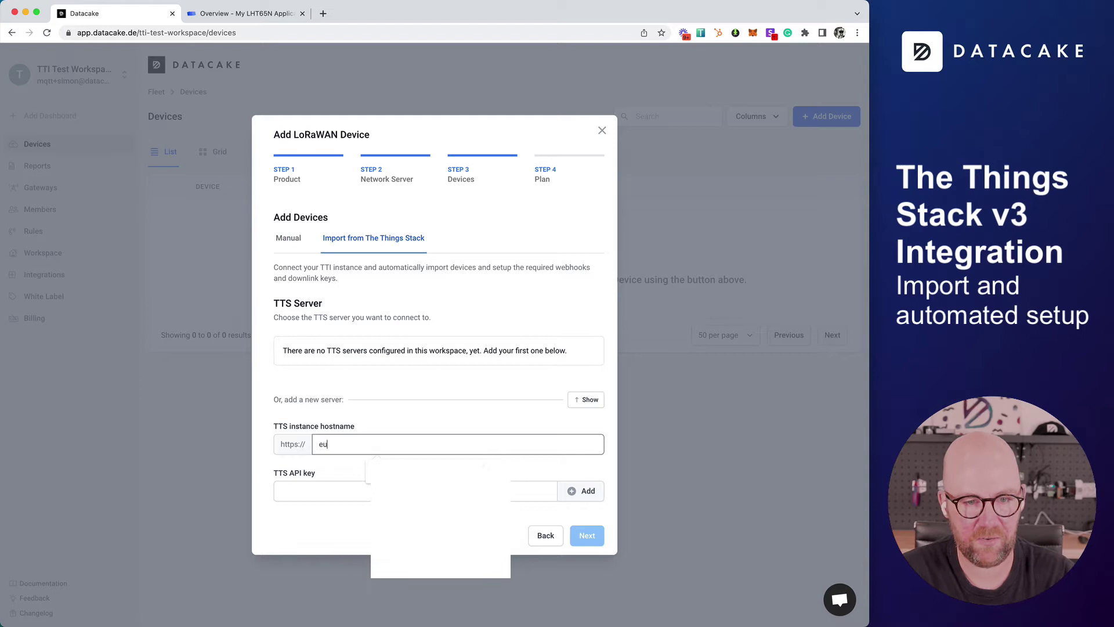
left_click(395, 508)
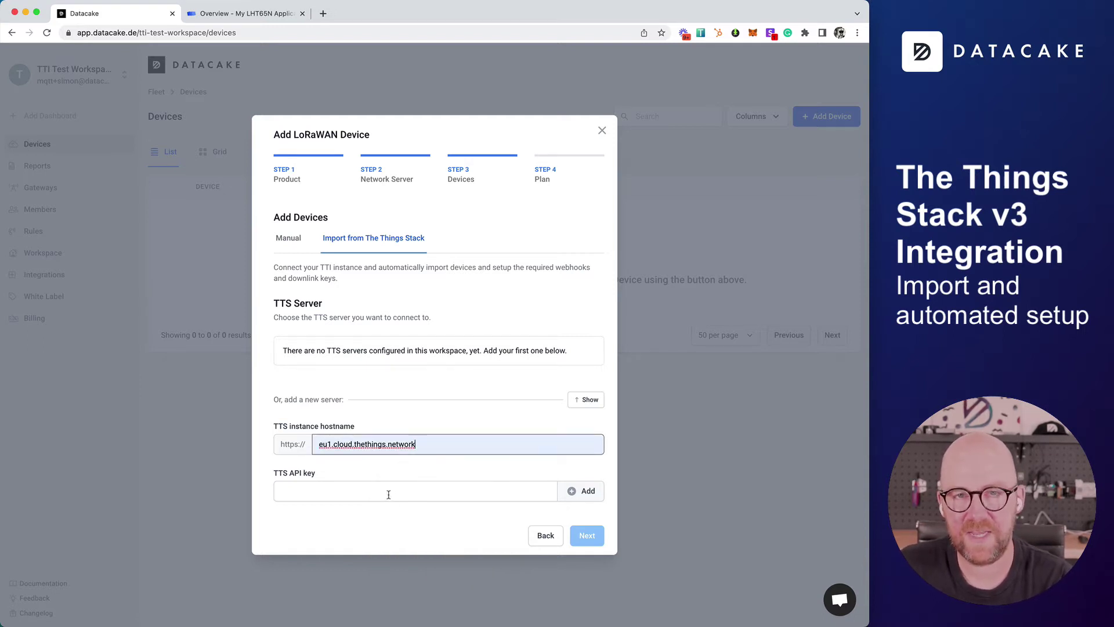
Switch to The Things Stack console and bring up the user account menu
left_click(248, 16)
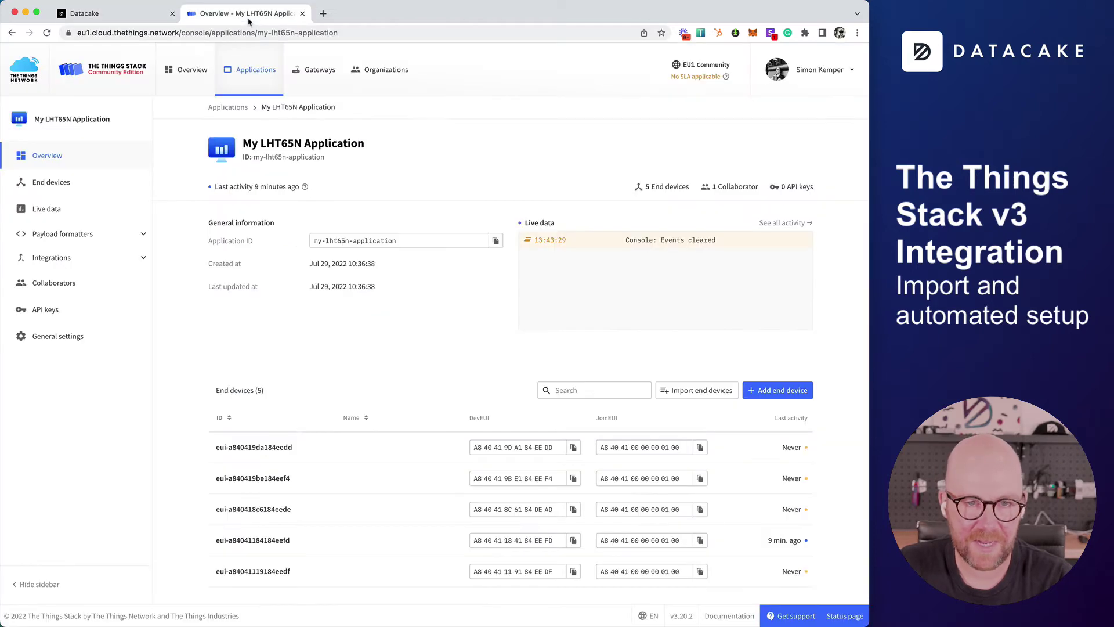
left_click(829, 84)
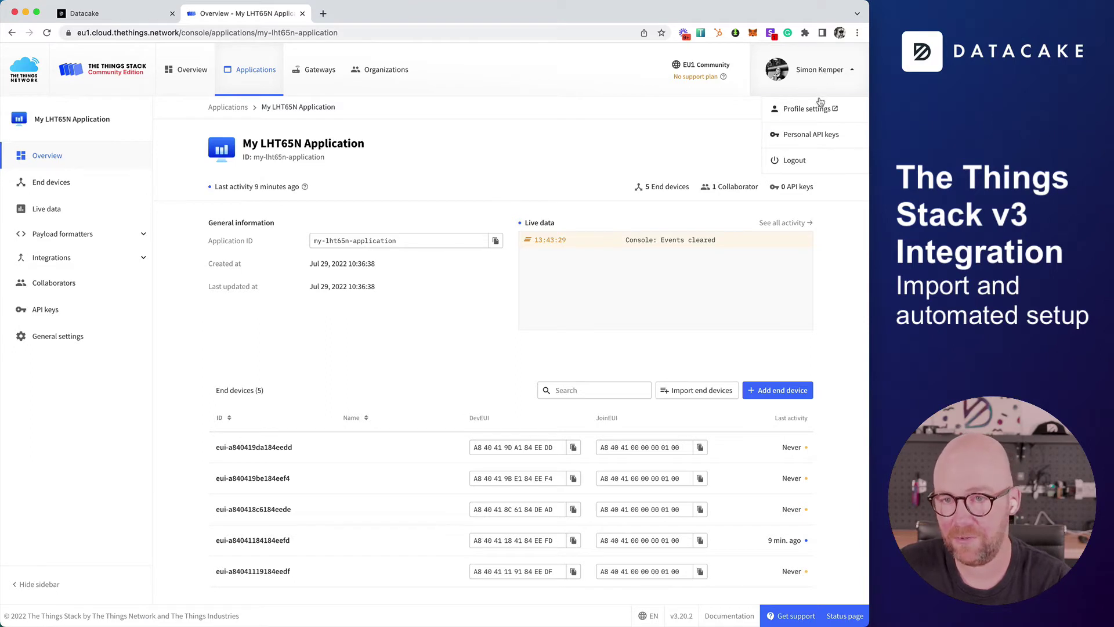
Create personal API key 'Datacake API Key' with all current and future rights, and copy its secret
left_click(819, 139)
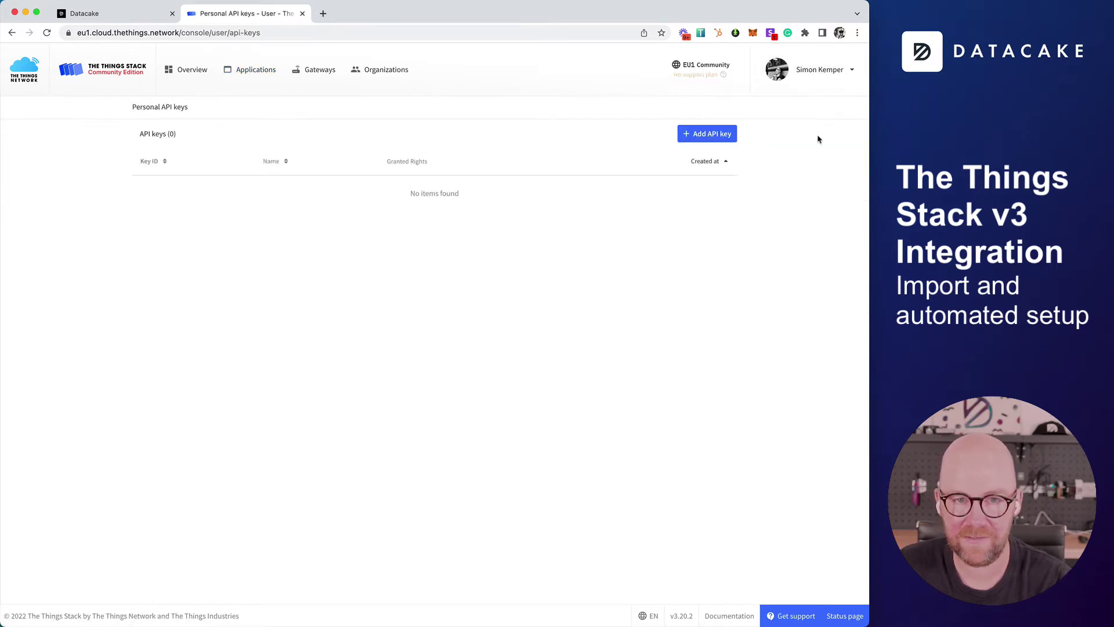
left_click(732, 134)
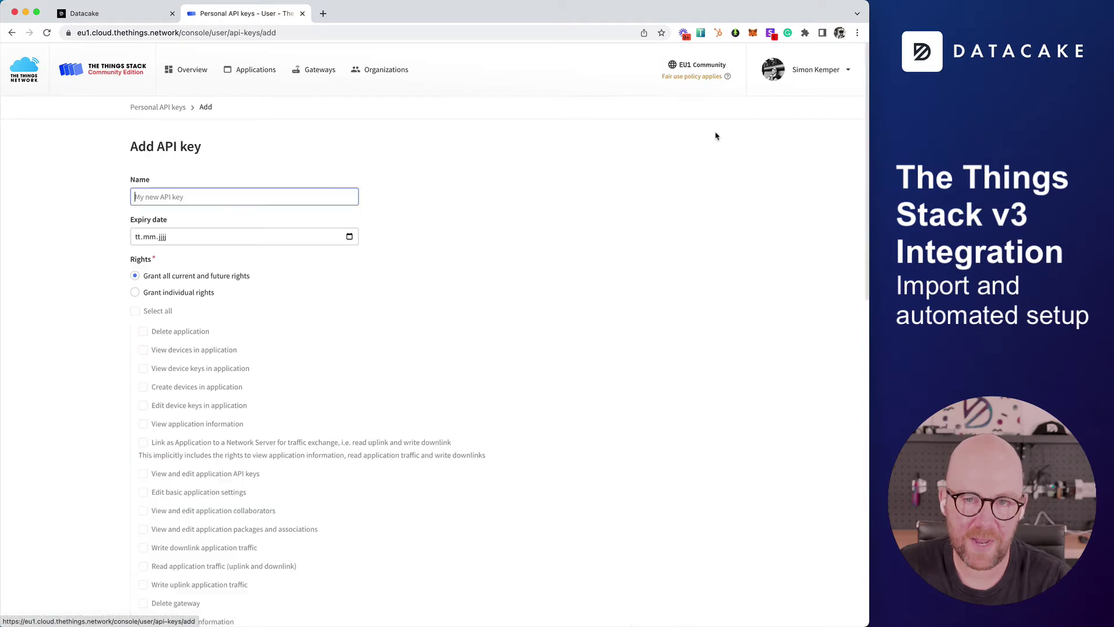
type("Dataca")
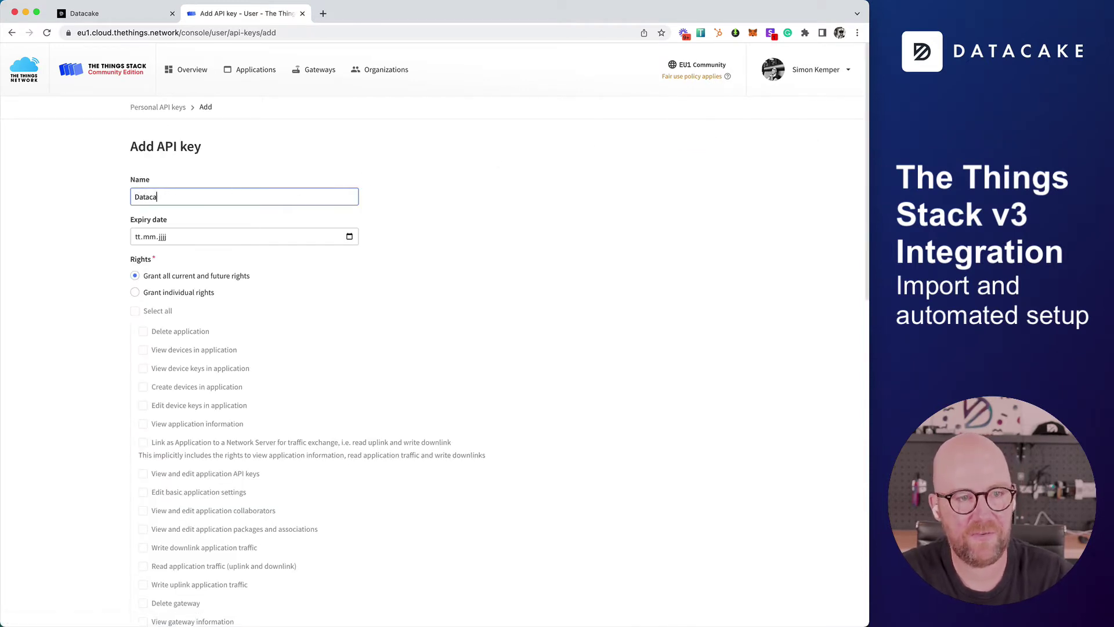
type("ke API Key")
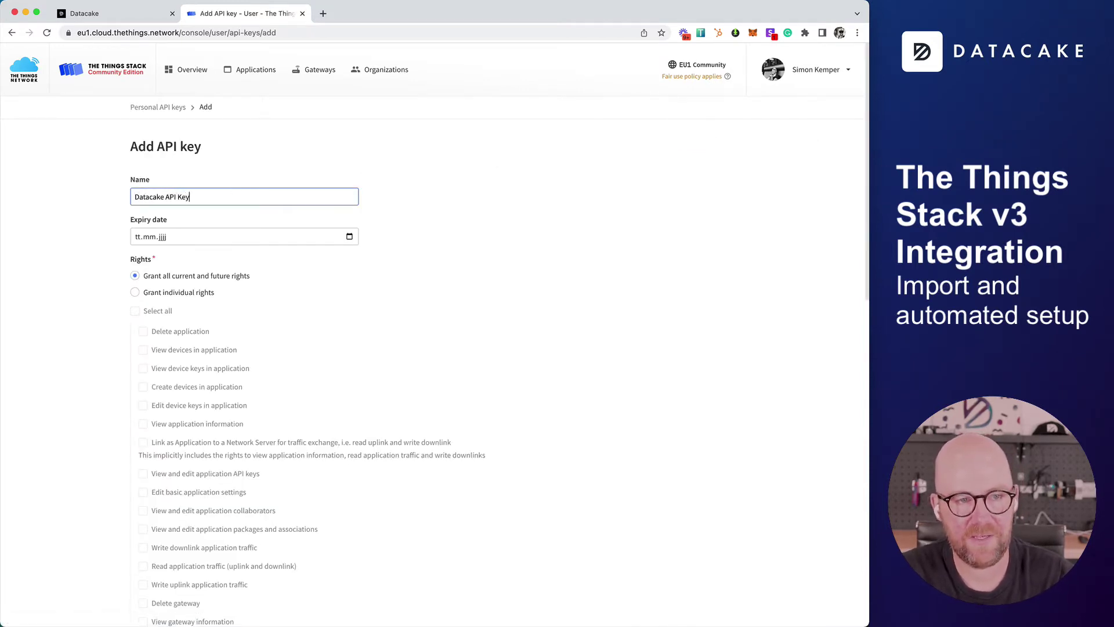
scroll(452, 362, "down", 15)
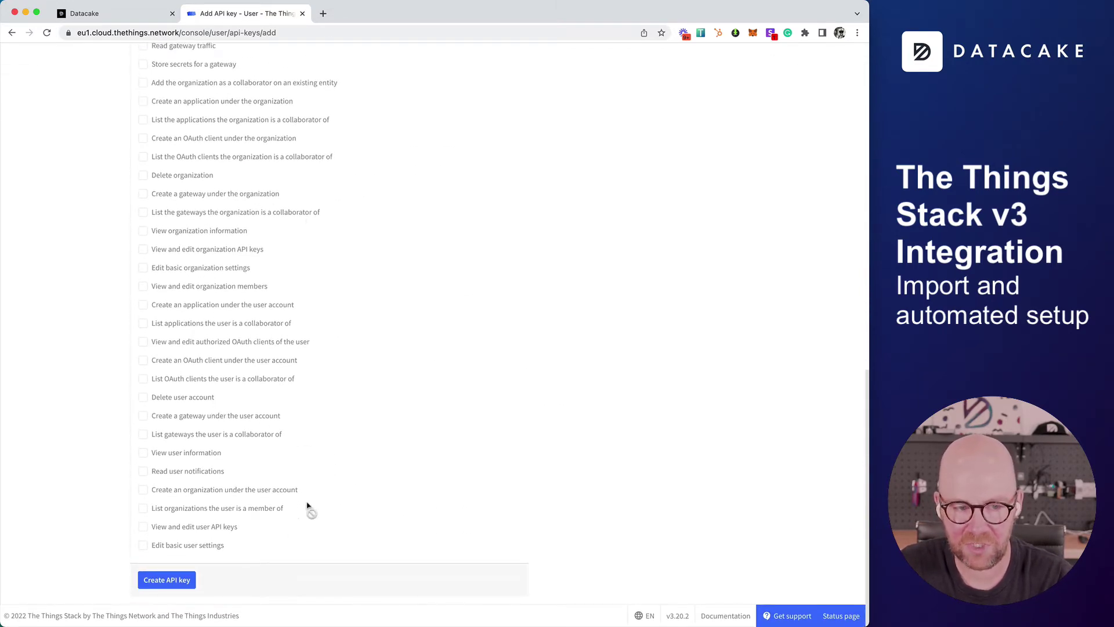
left_click(171, 588)
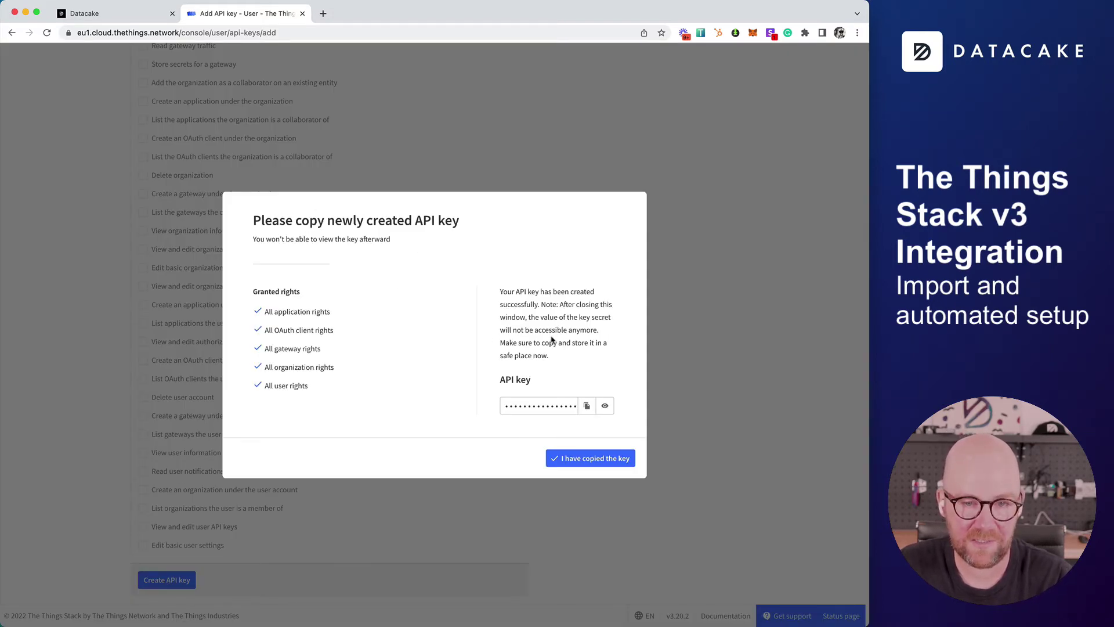
left_click(586, 408)
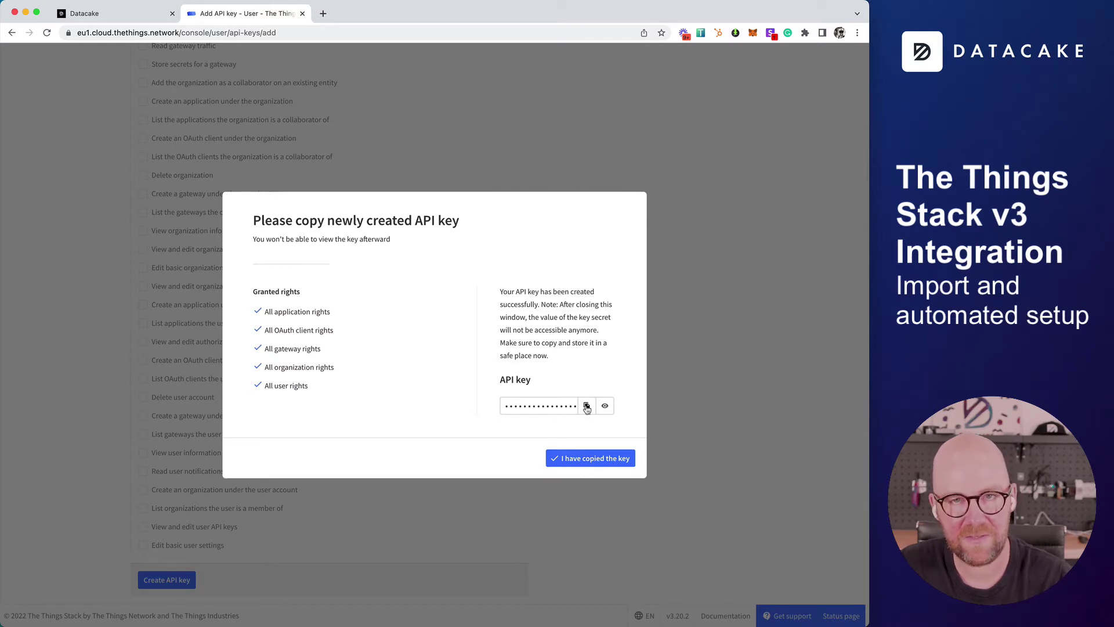
left_click(578, 458)
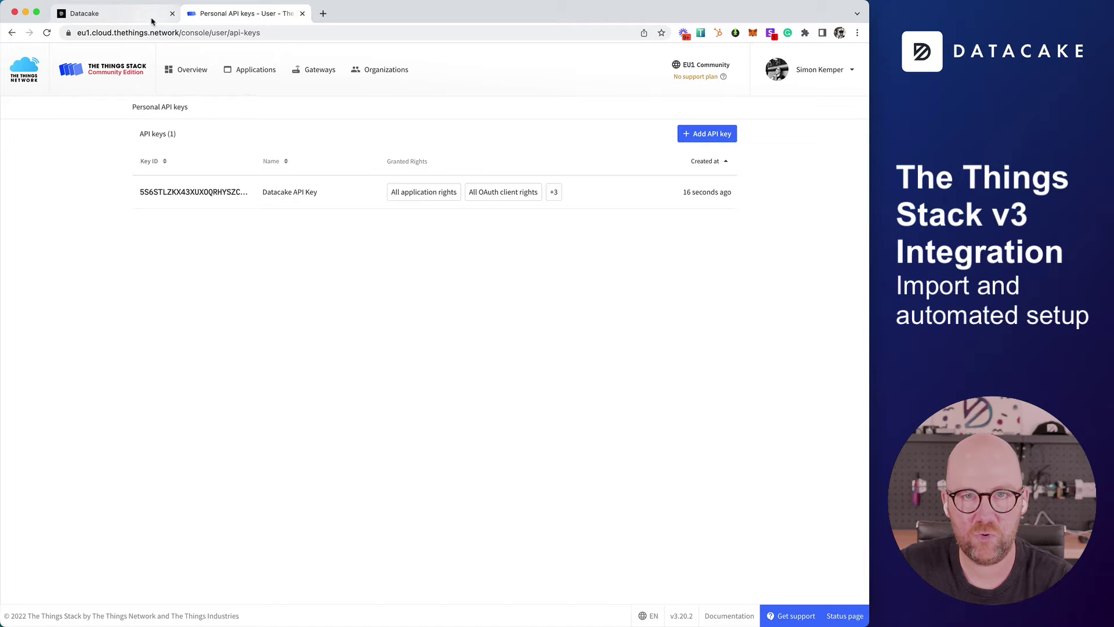
Paste the copied key into Datacake's TTS API key field and add the eu1 server
left_click(116, 14)
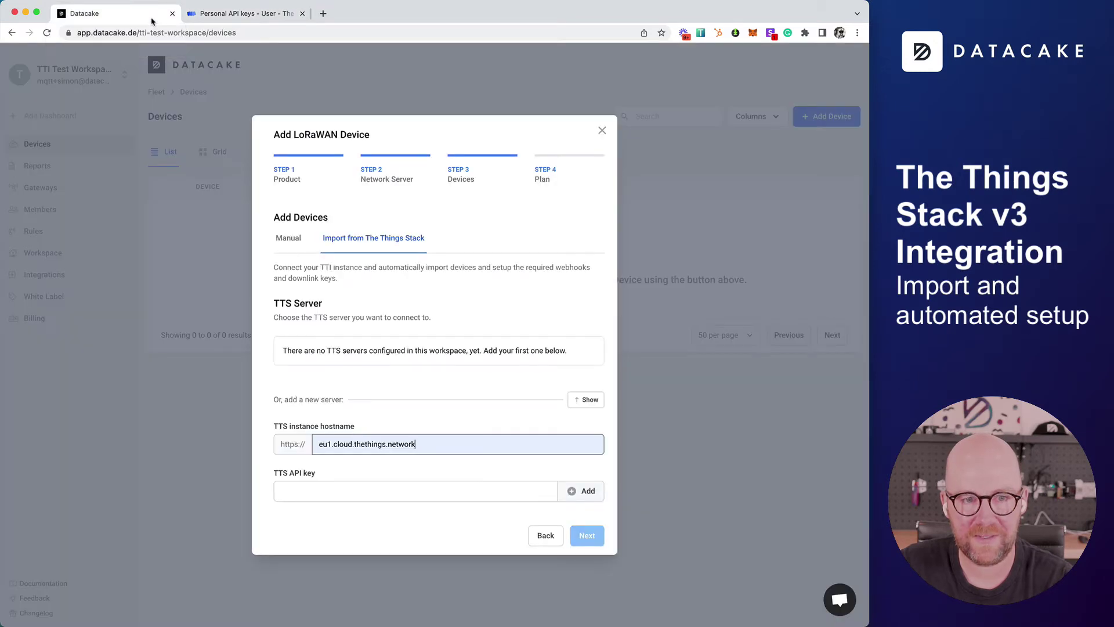
left_click(354, 493)
key("super+v")
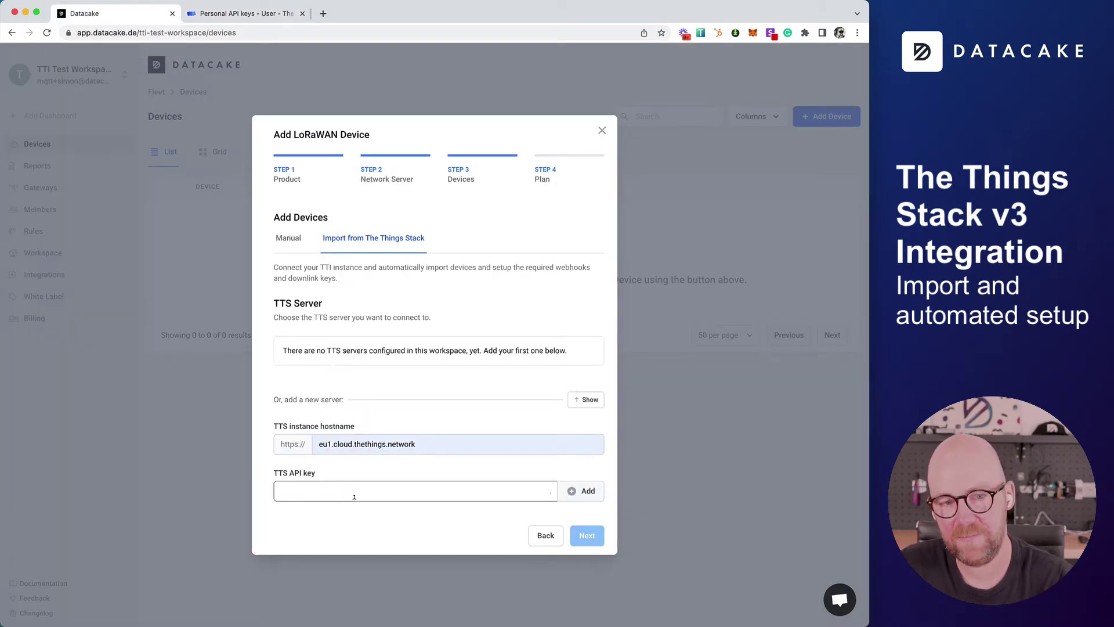
left_click(588, 493)
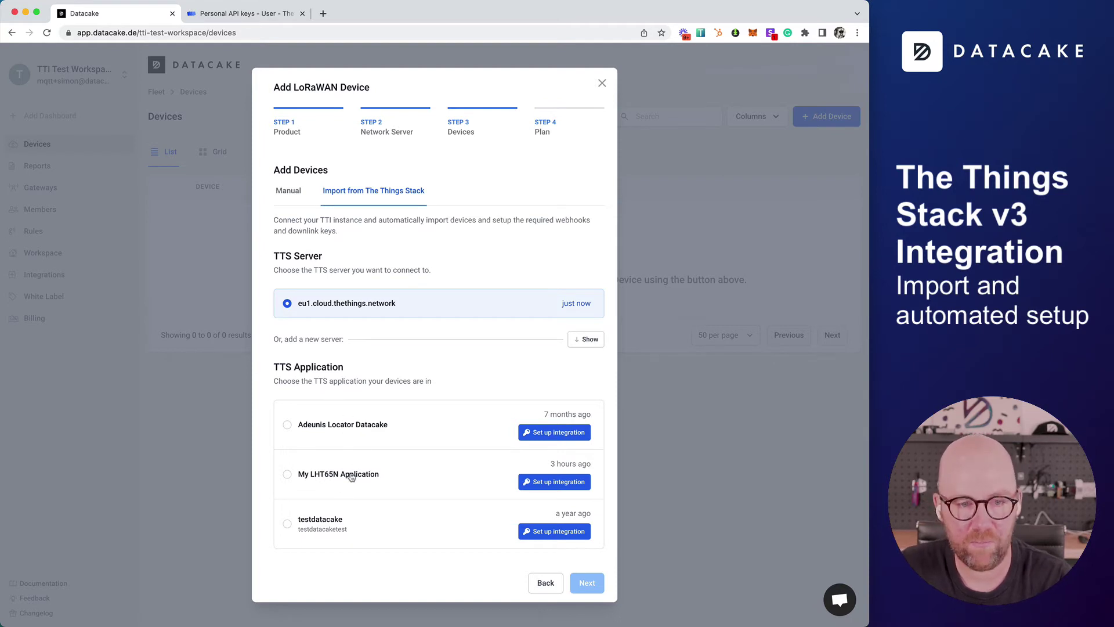
Go to My LHT65N Application's overview in the TTS console and select its name
left_click(245, 15)
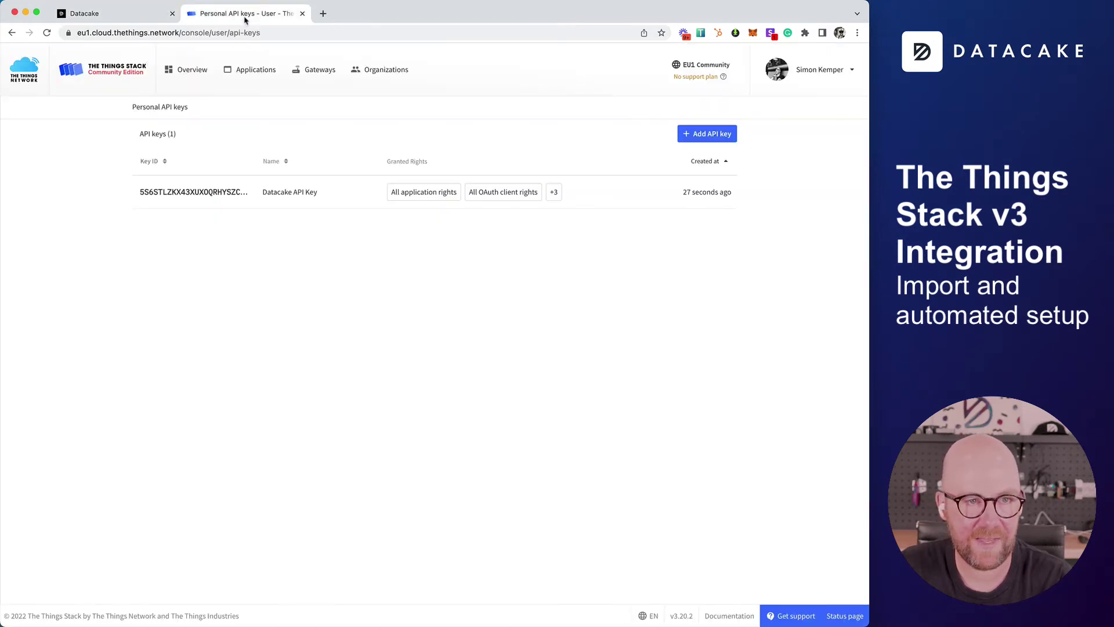
left_click(243, 69)
left_click(180, 175)
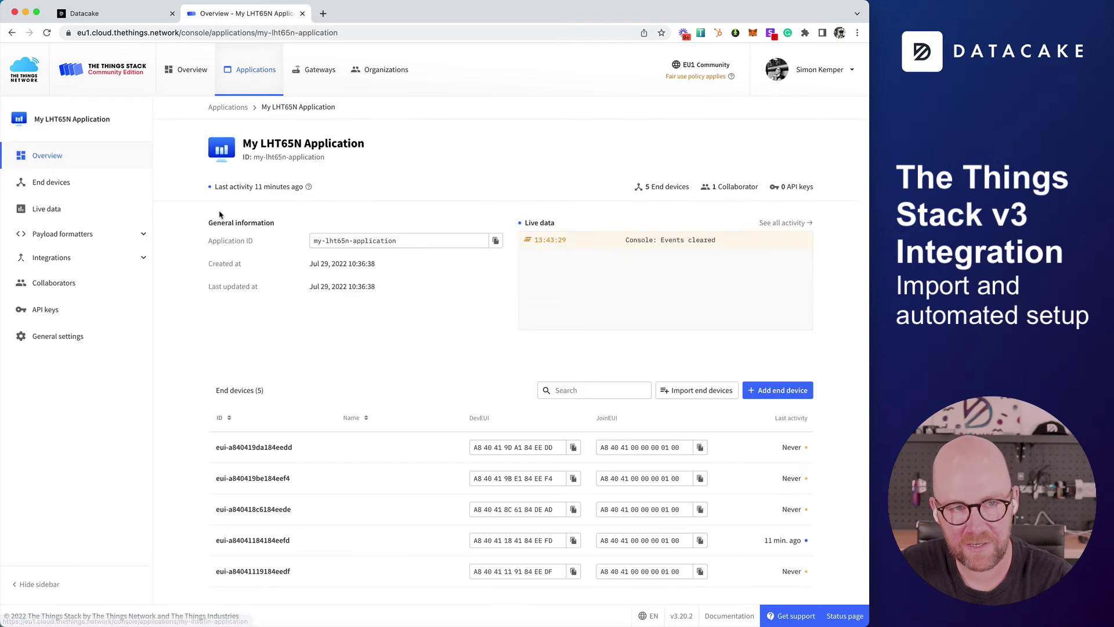
left_click_drag(242, 143, 392, 149)
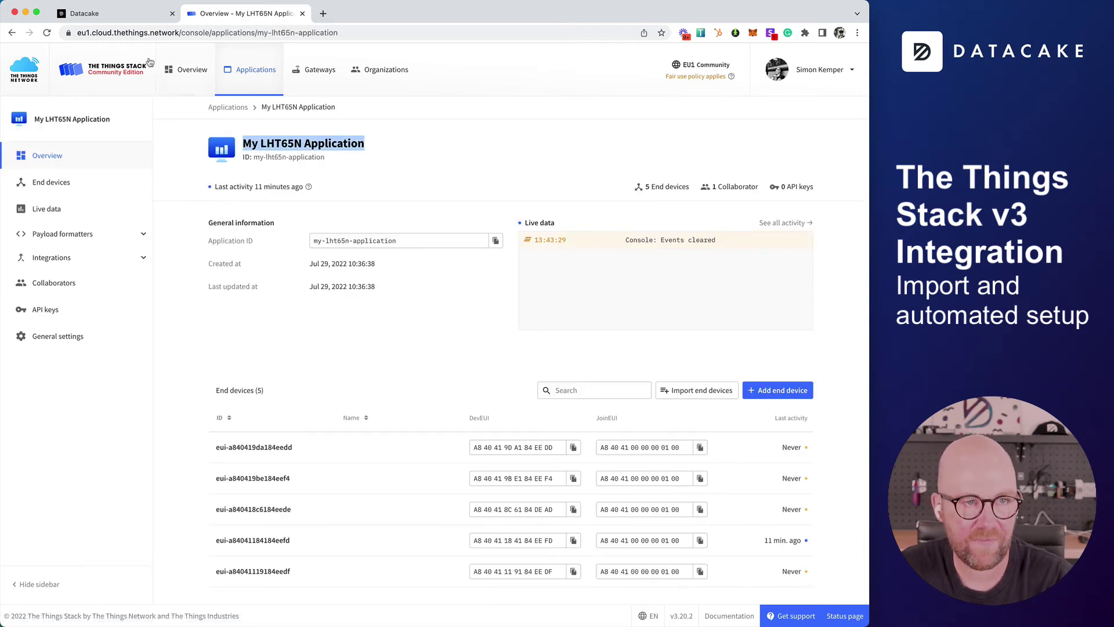
Choose My LHT65N Application as device source and confirm the automatic integration setup
left_click(136, 17)
left_click(374, 468)
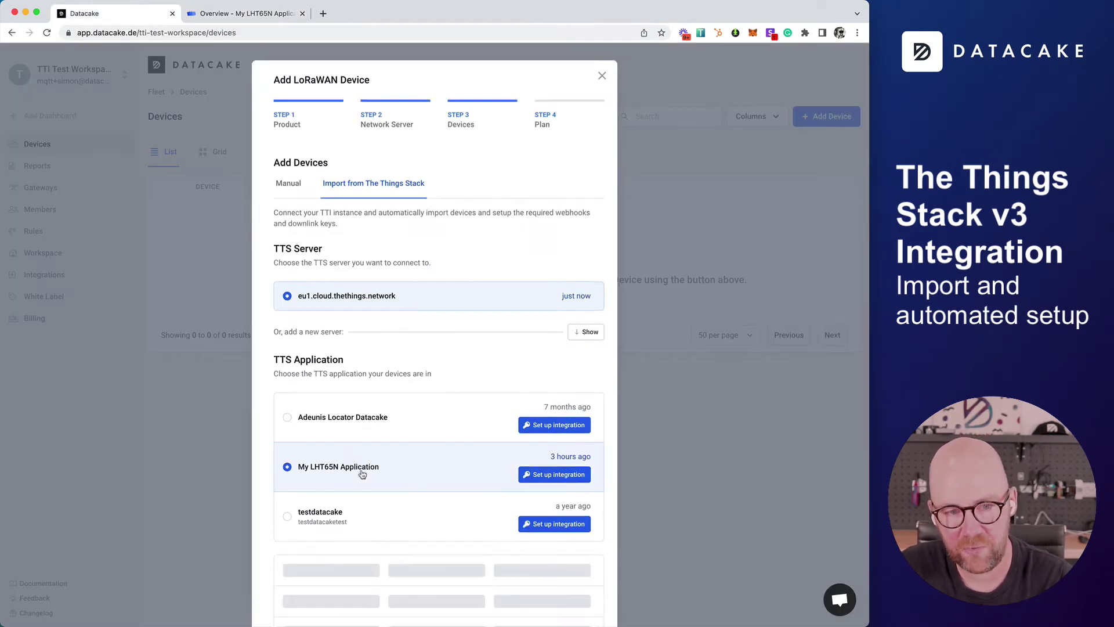
scroll(366, 473, "down", 4)
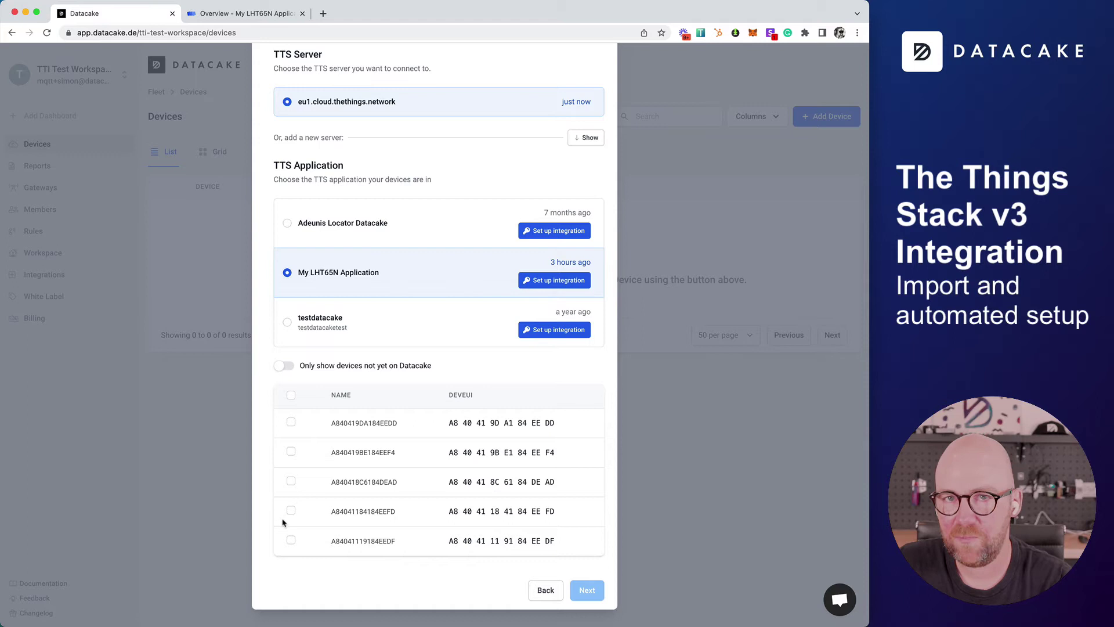
left_click(543, 282)
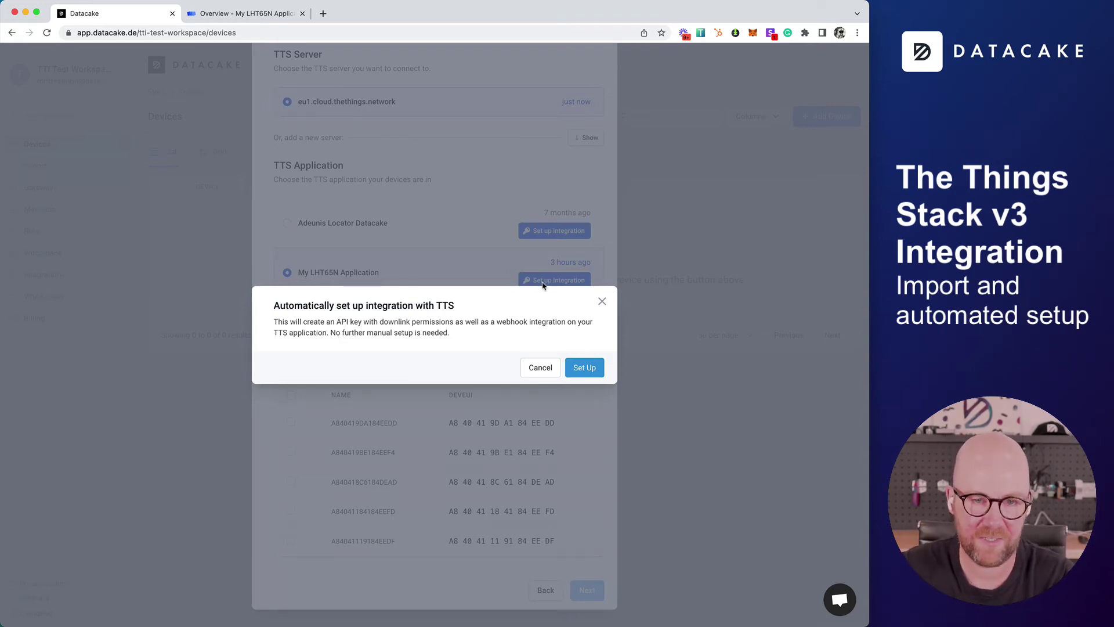
left_click(586, 372)
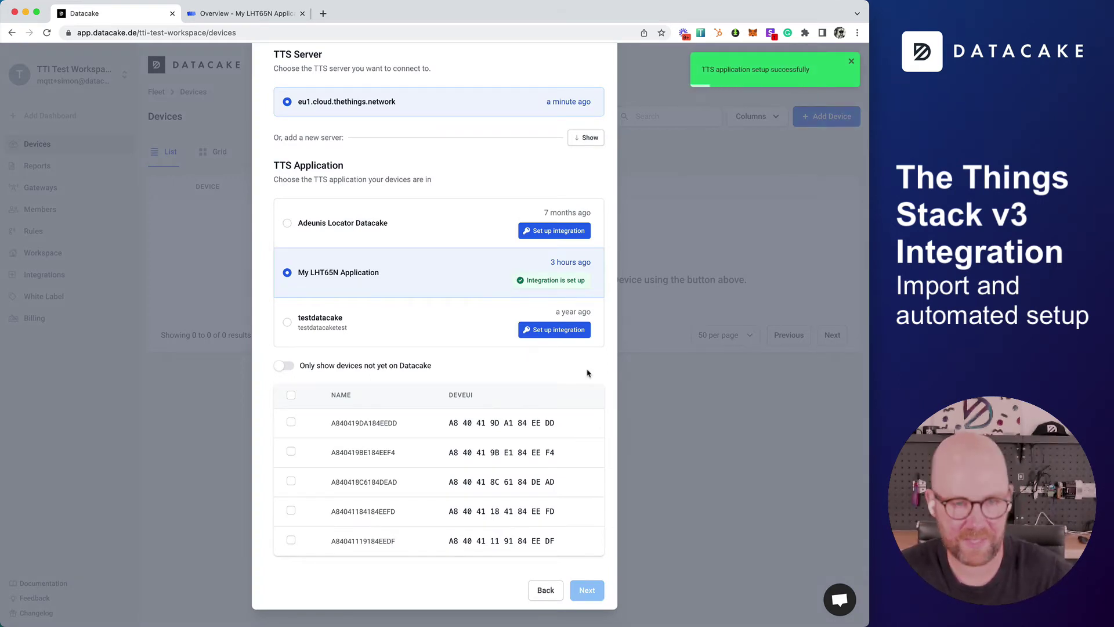
Select all five devices and add the 5 devices to the workspace
left_click(292, 396)
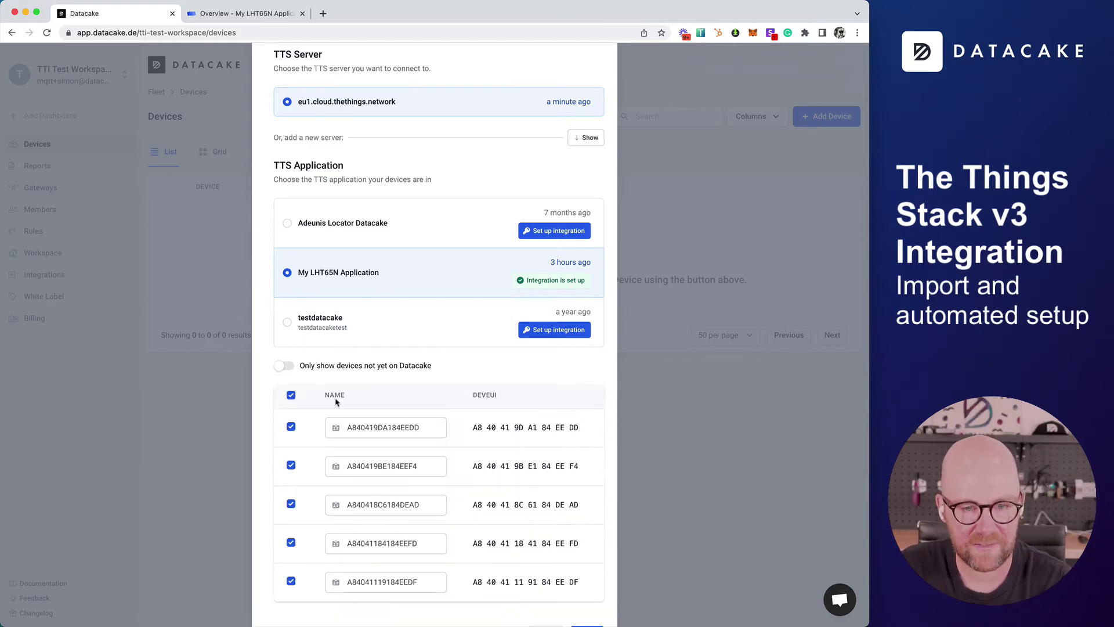
scroll(516, 464, "down", 1)
left_click(587, 590)
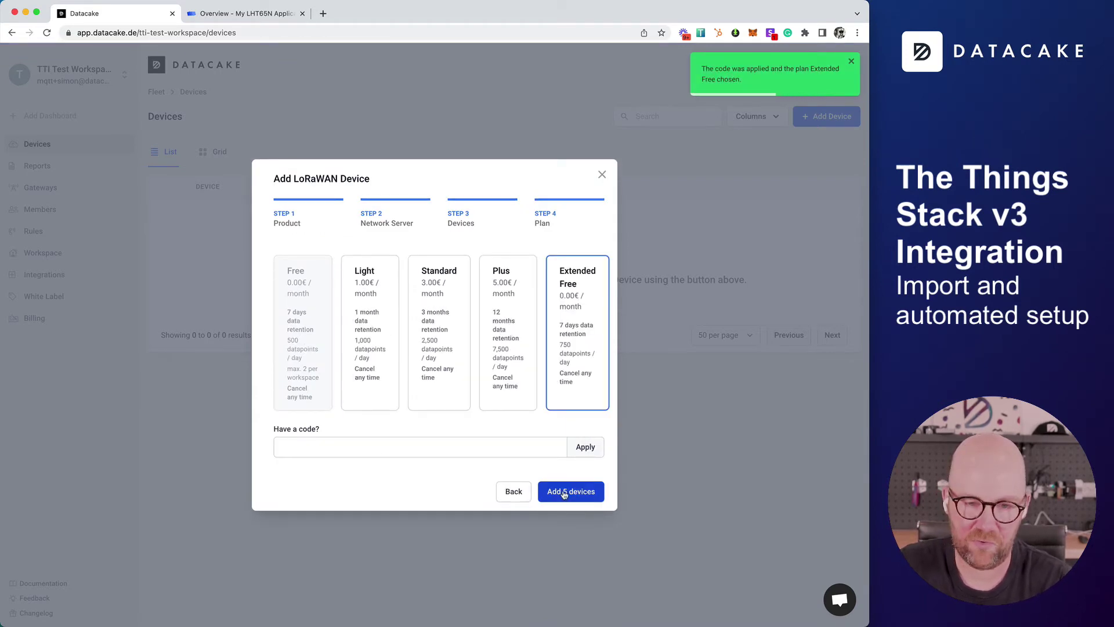
left_click(564, 493)
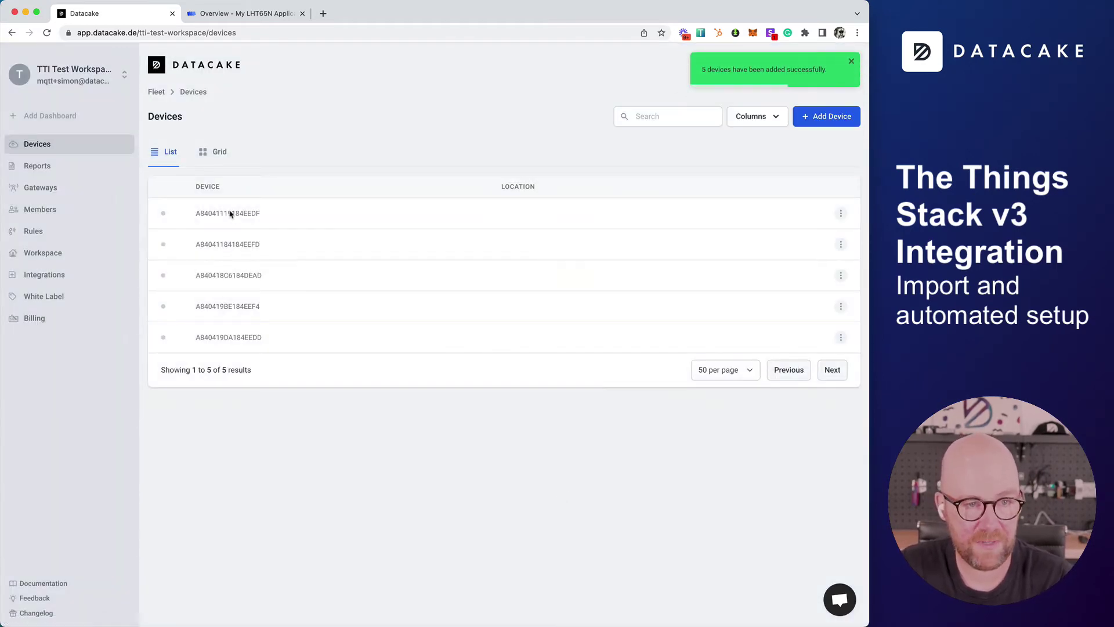
Check the application in The Things Stack, then show Datacake's devices as a grid
left_click(244, 14)
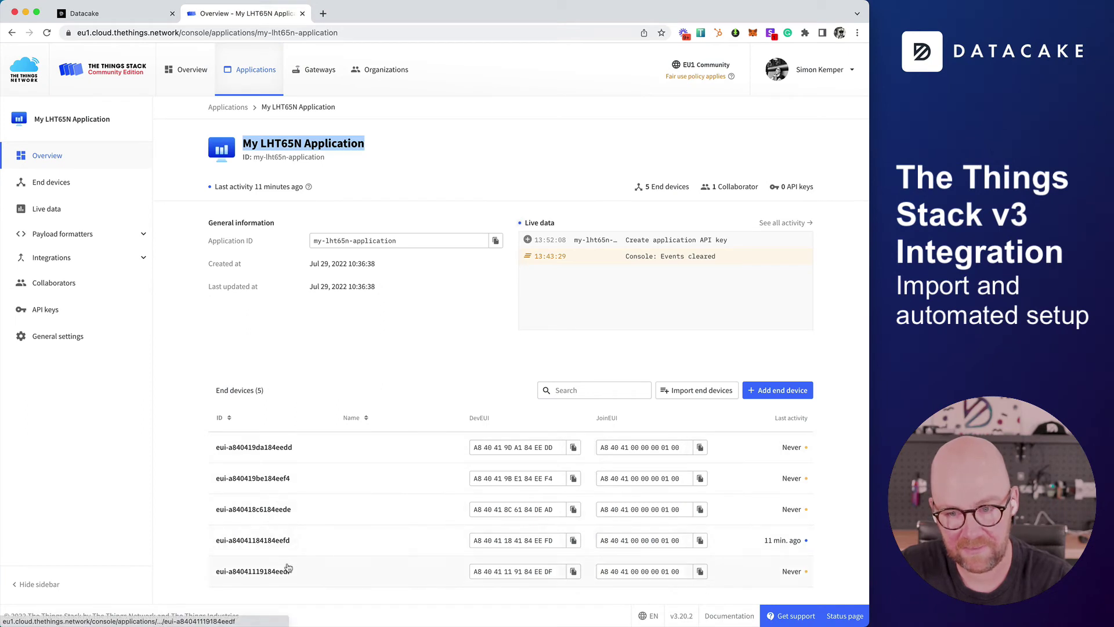
left_click(116, 14)
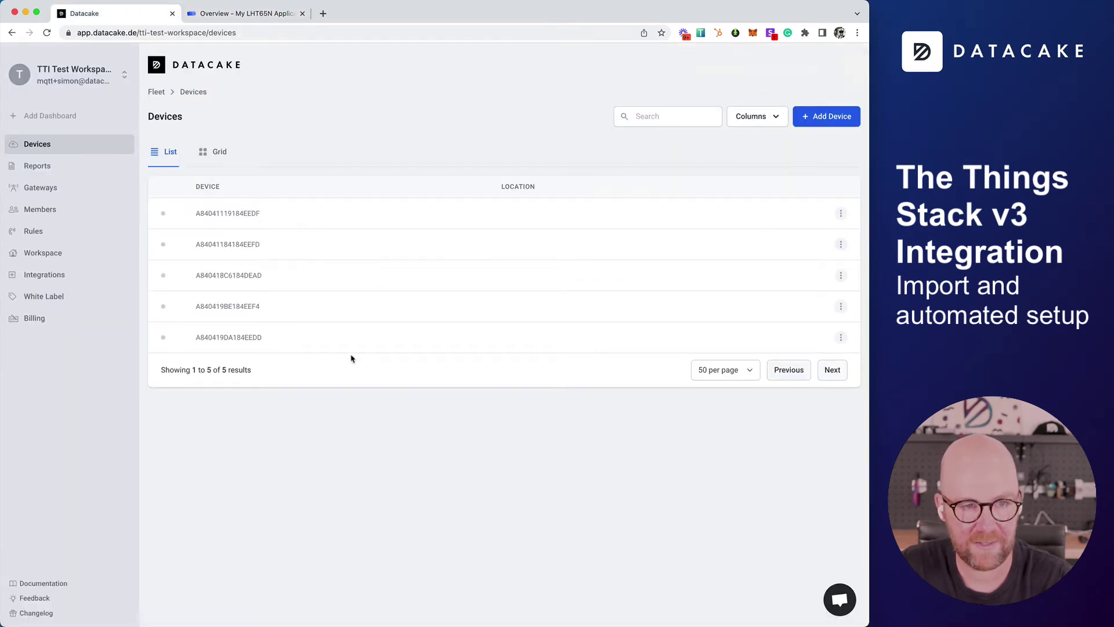
left_click(219, 153)
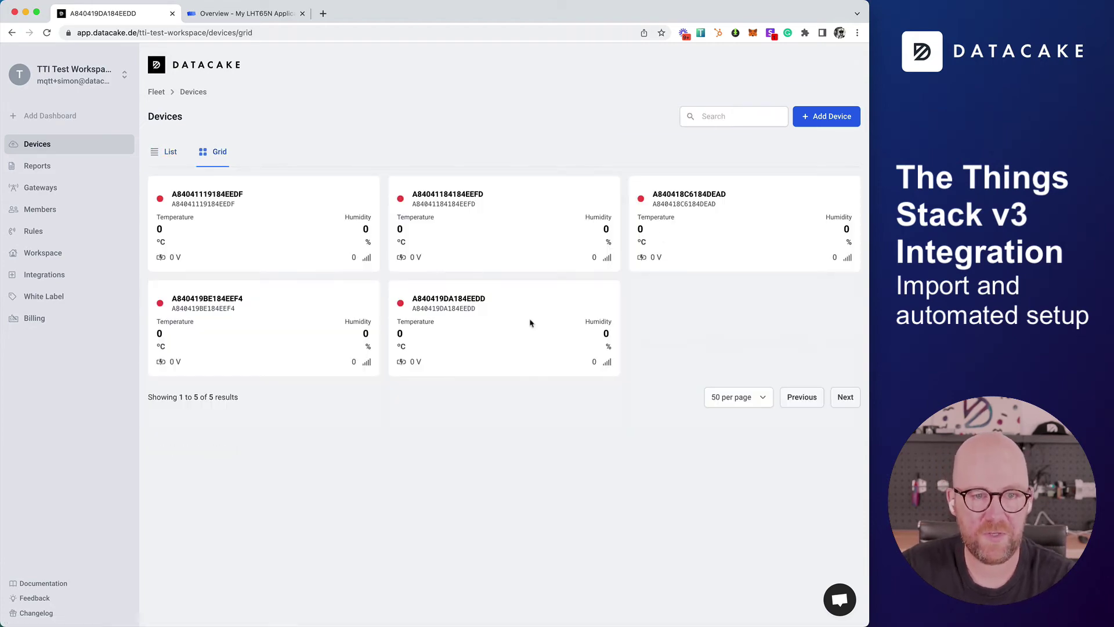
Go to The Things Stack's application overview and expand its Live data stream
left_click(228, 16)
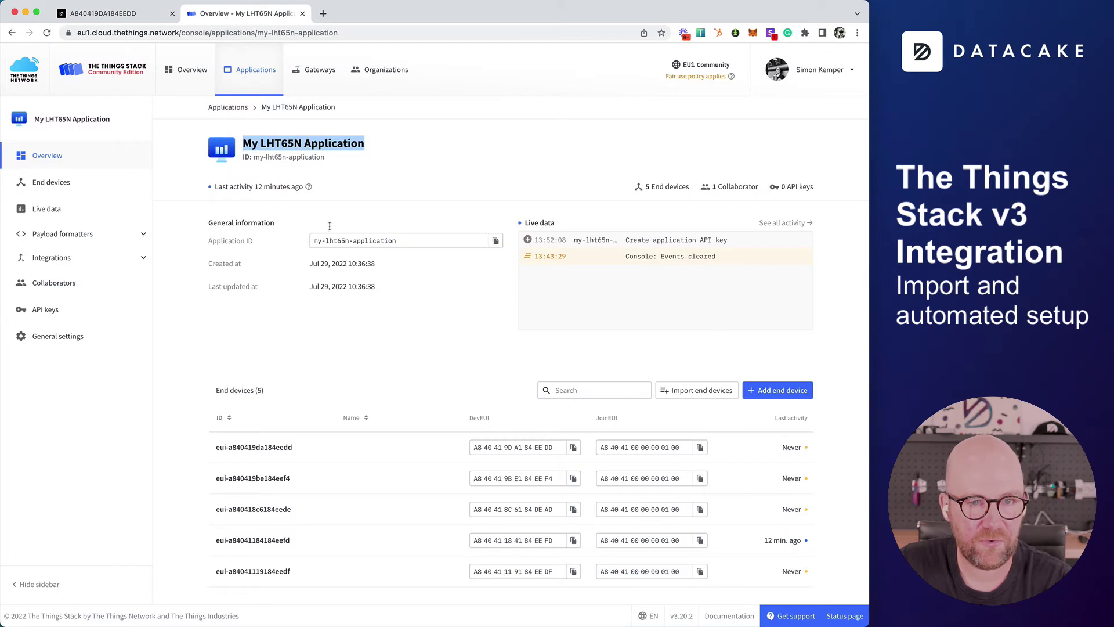
left_click(717, 318)
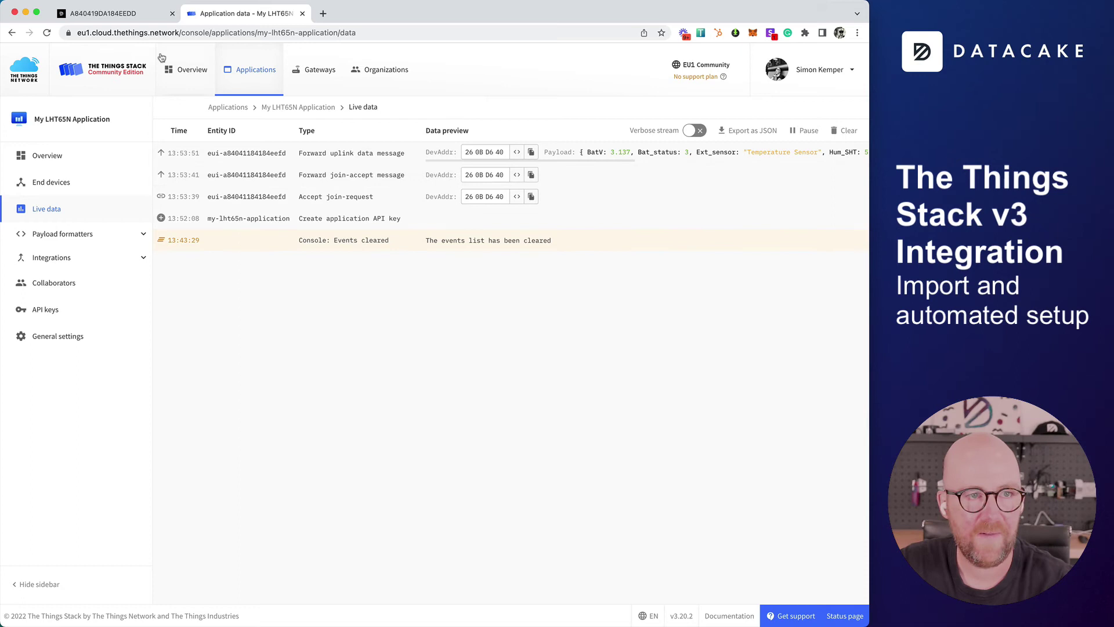
left_click(108, 18)
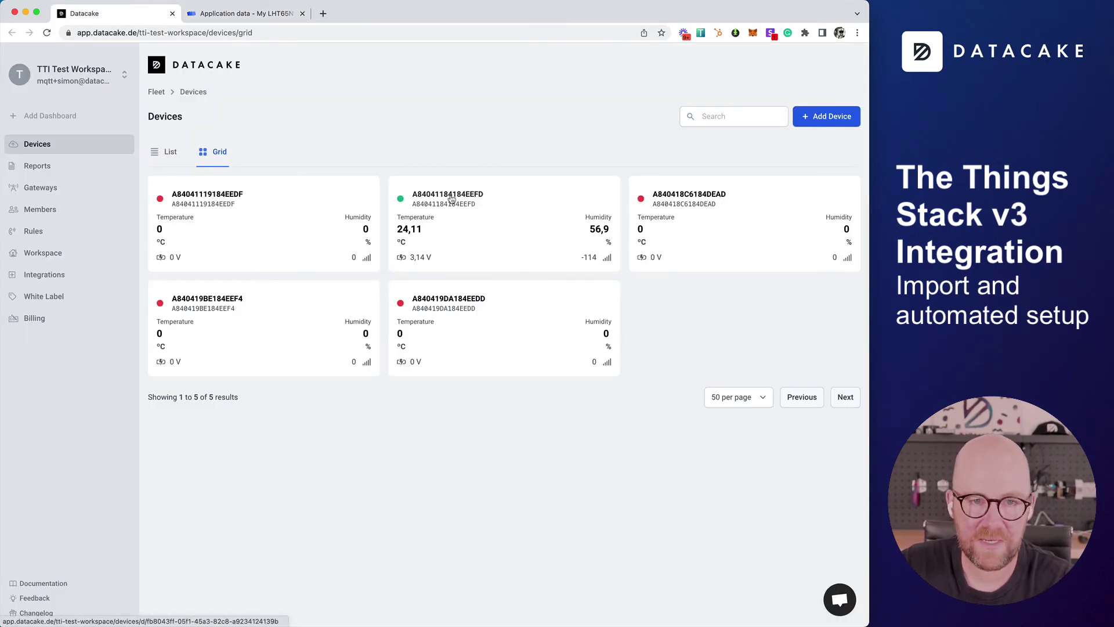
left_click(451, 199)
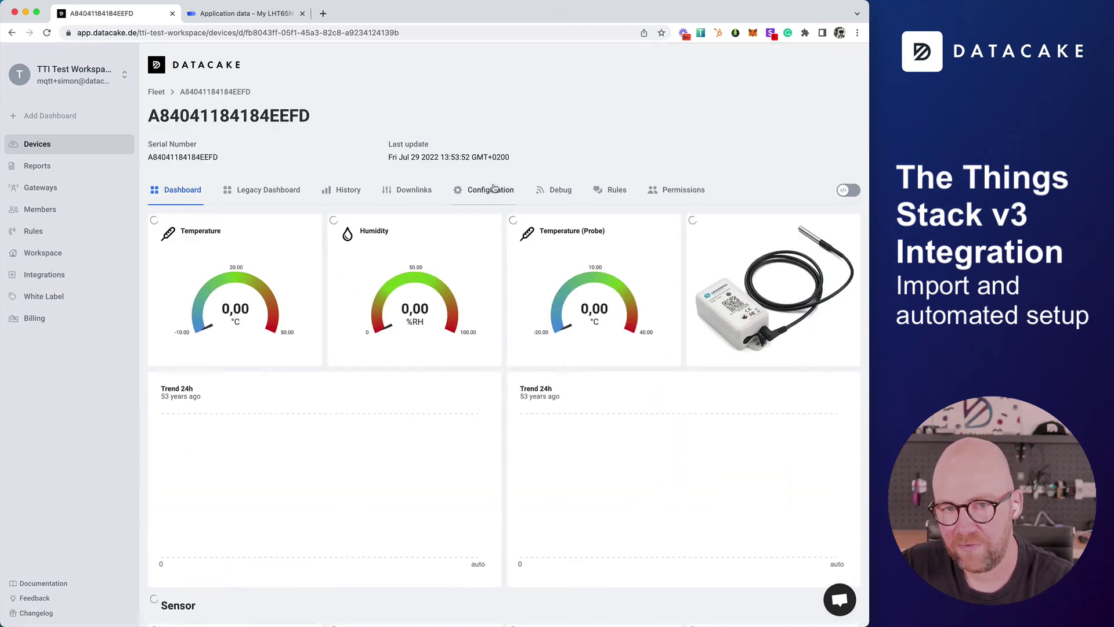
left_click(491, 194)
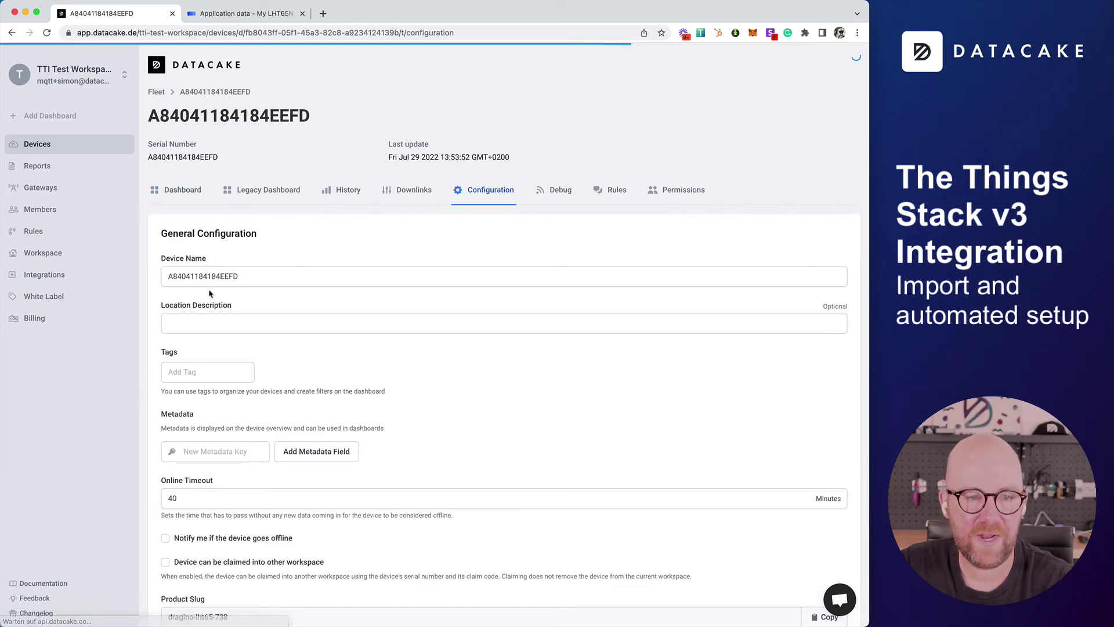
scroll(156, 296, "down", 10)
scroll(155, 296, "up", 10)
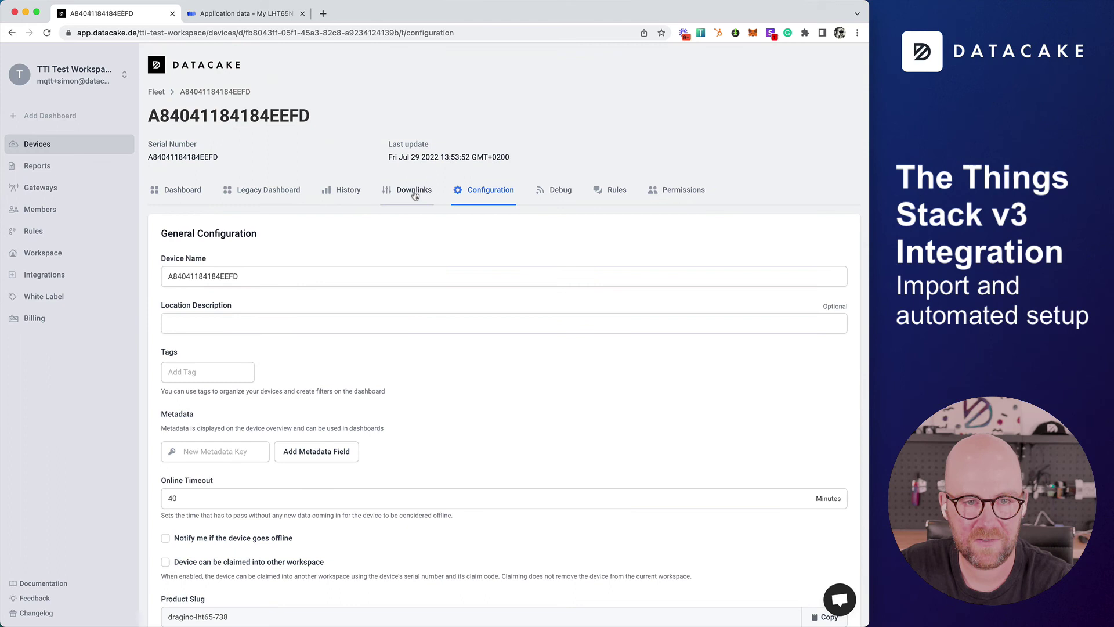
Send the 5 Minute Reporting Interval downlink and verify it in The Things Stack live data
left_click(410, 198)
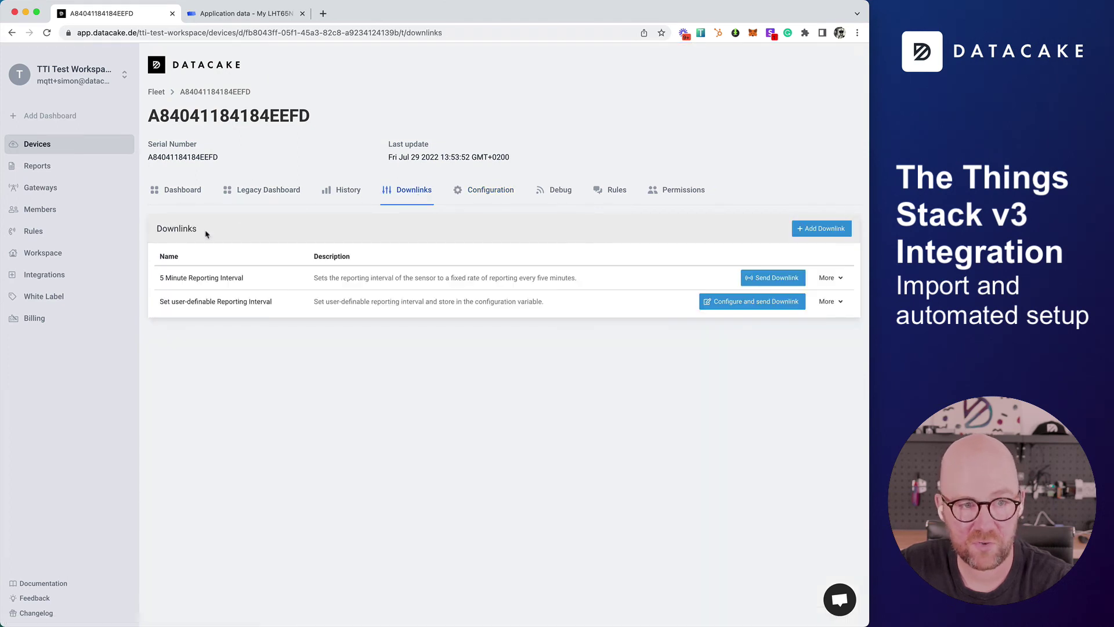
left_click_drag(160, 279, 262, 281)
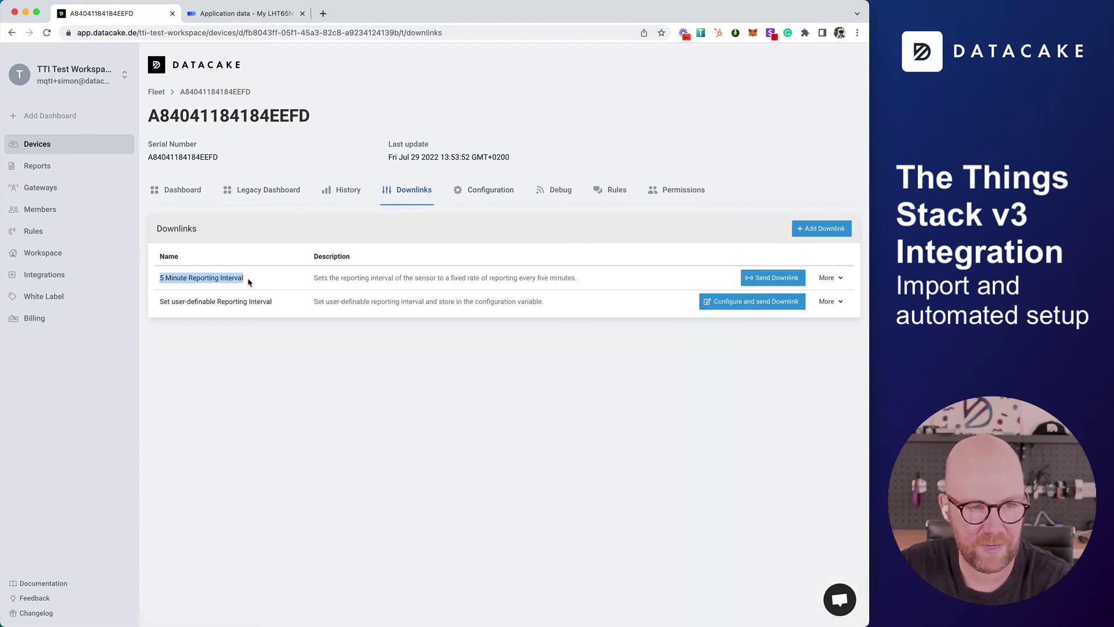
left_click(757, 281)
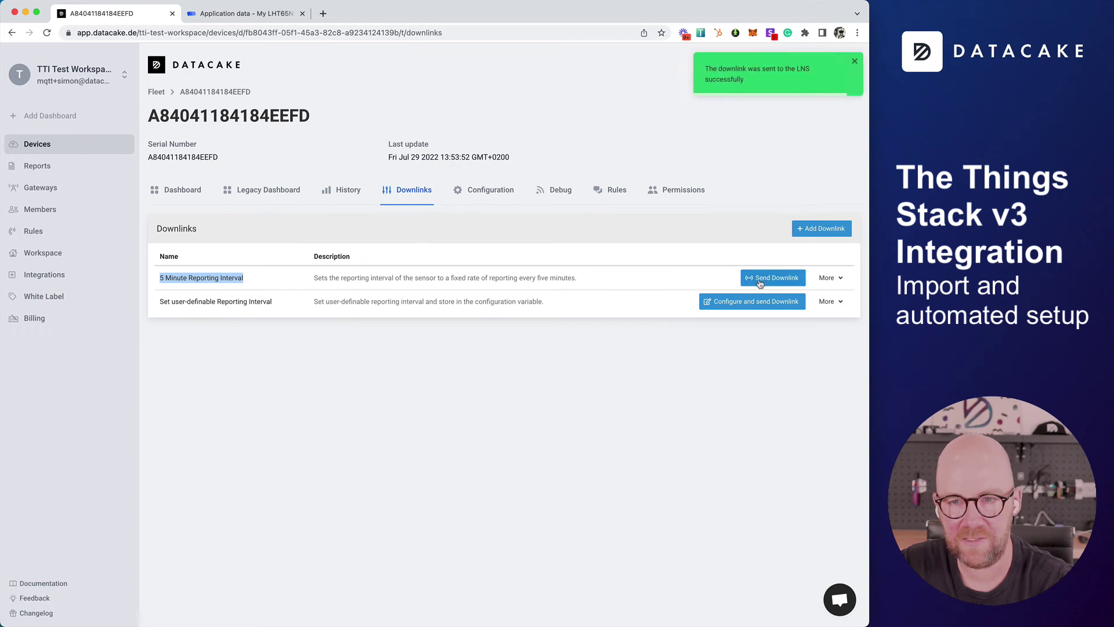
left_click(238, 16)
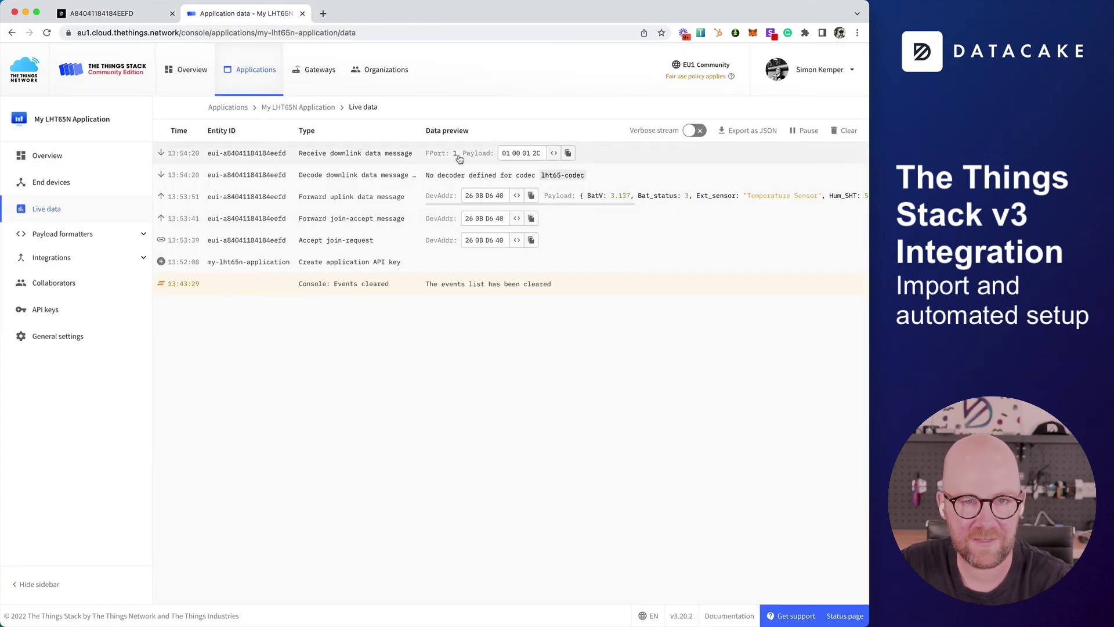
left_click(127, 18)
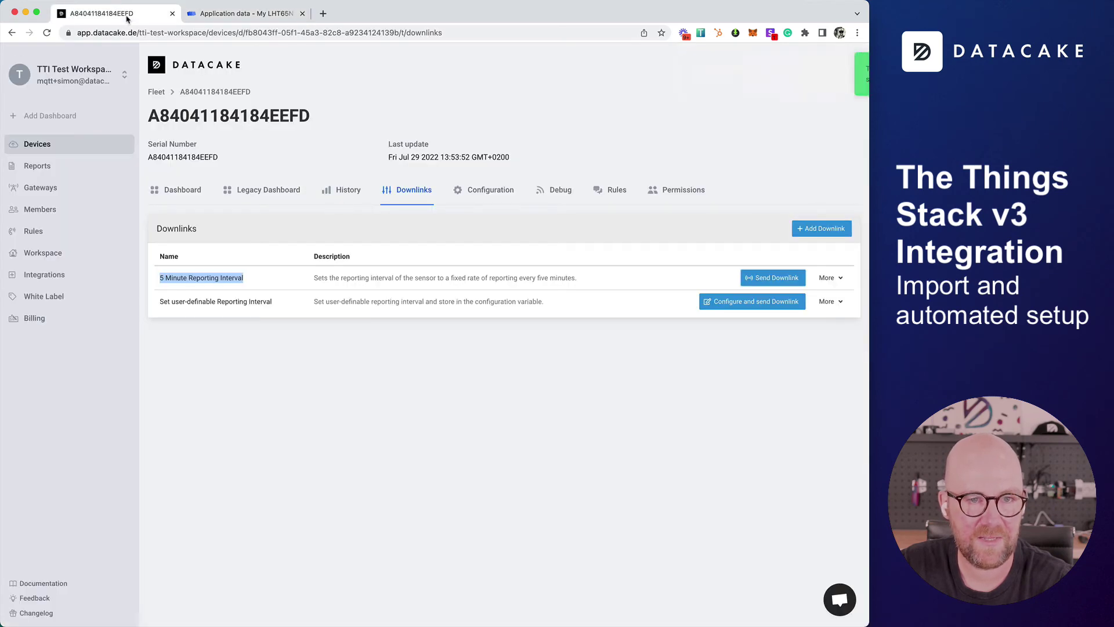
left_click(183, 192)
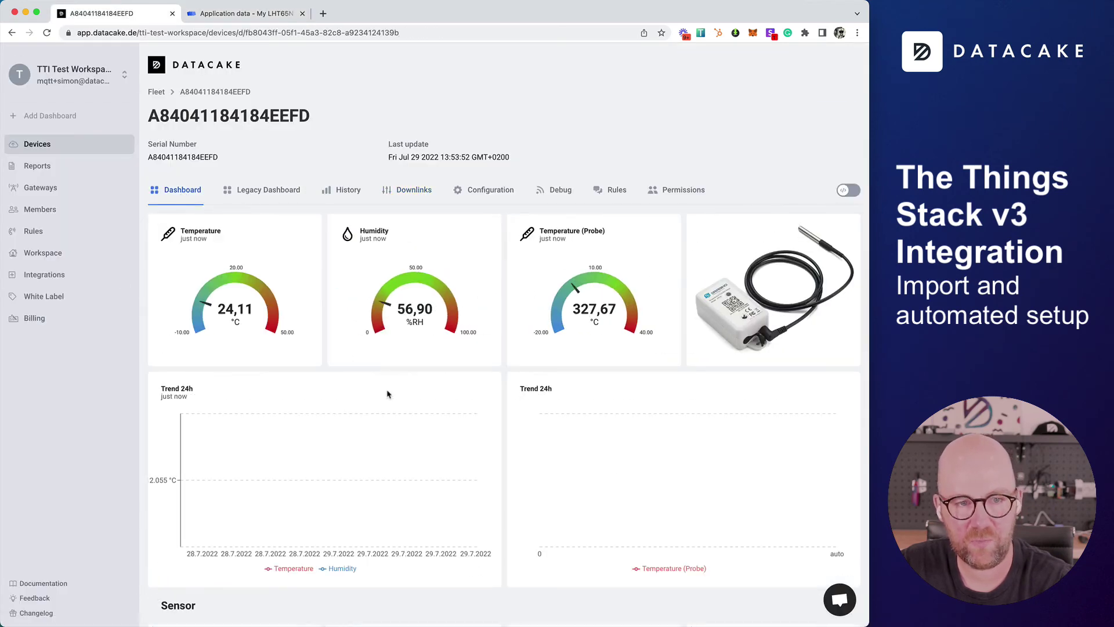
left_click(64, 149)
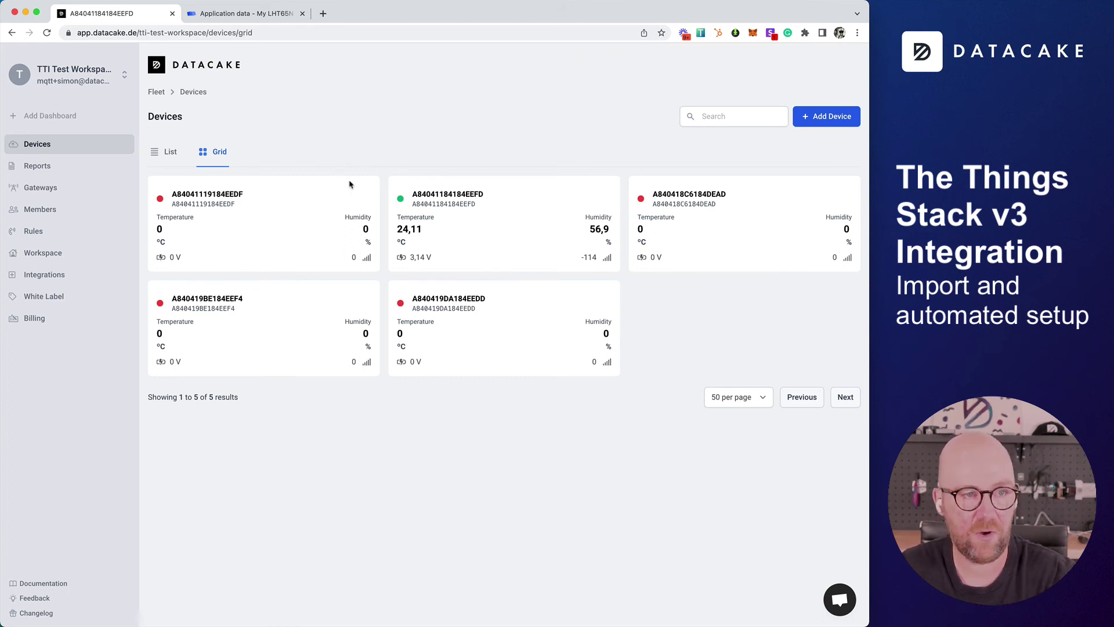
left_click(848, 119)
left_click(576, 473)
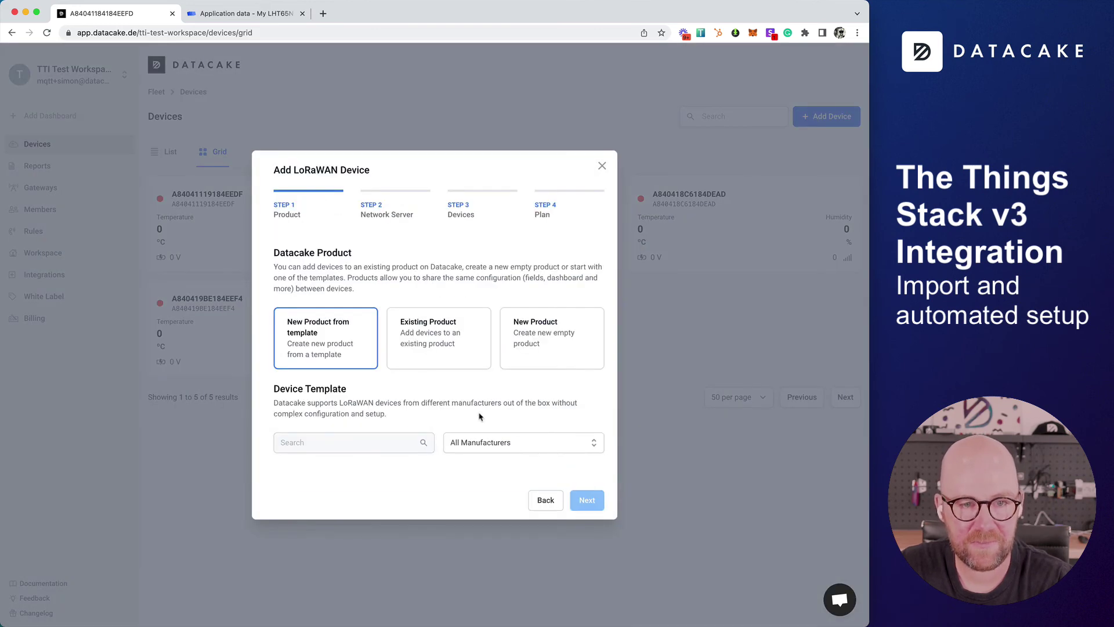
left_click(369, 406)
scroll(522, 417, "down", 4)
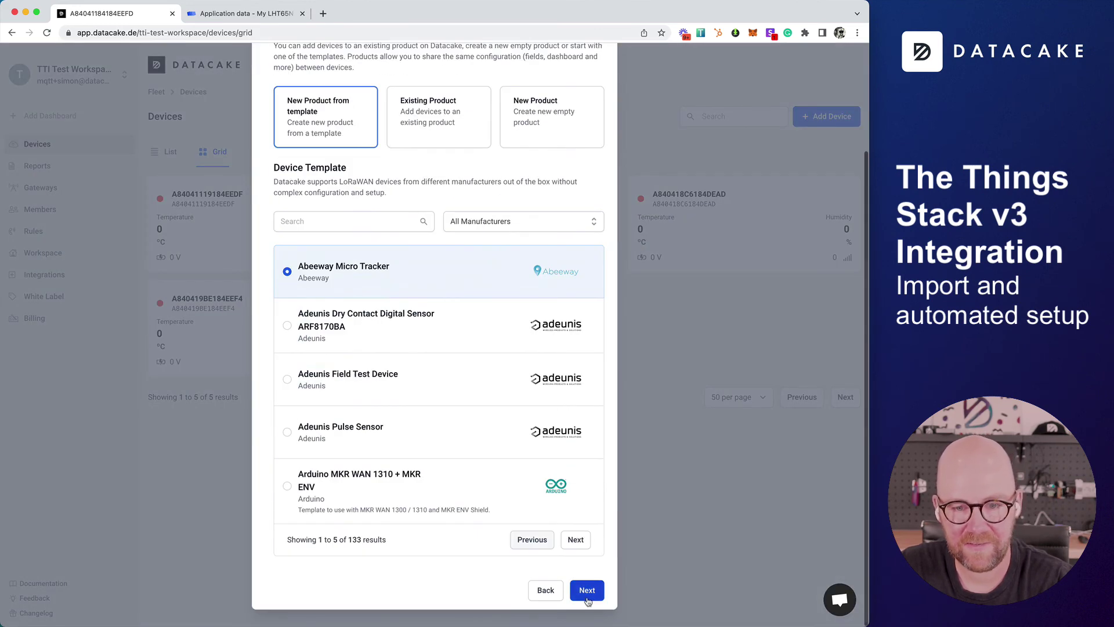
left_click(588, 602)
left_click(390, 275)
left_click(589, 536)
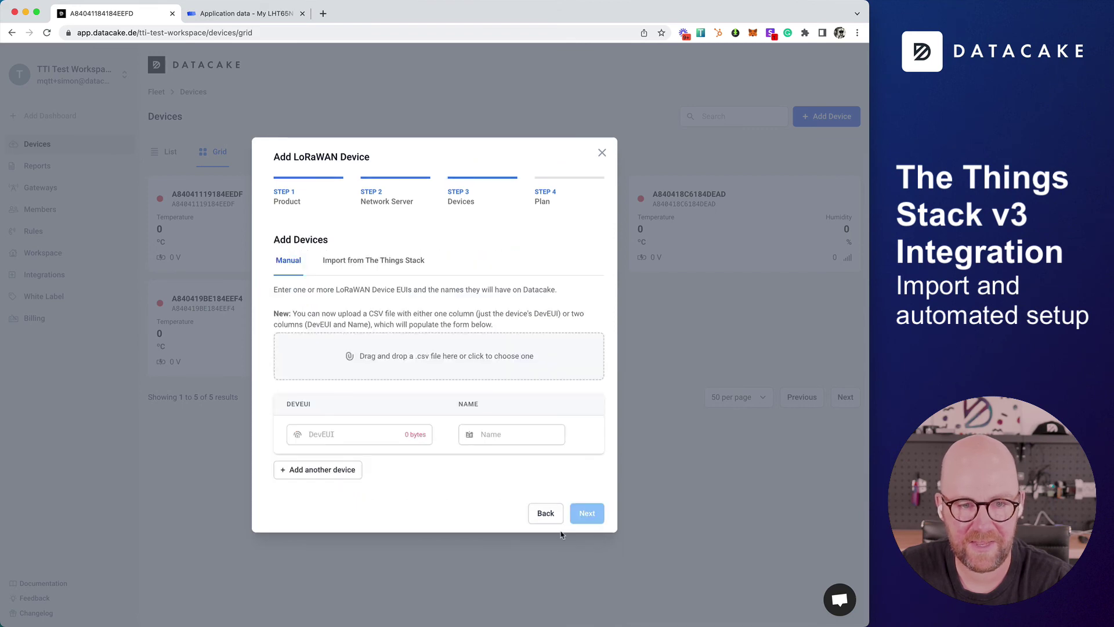
left_click(372, 262)
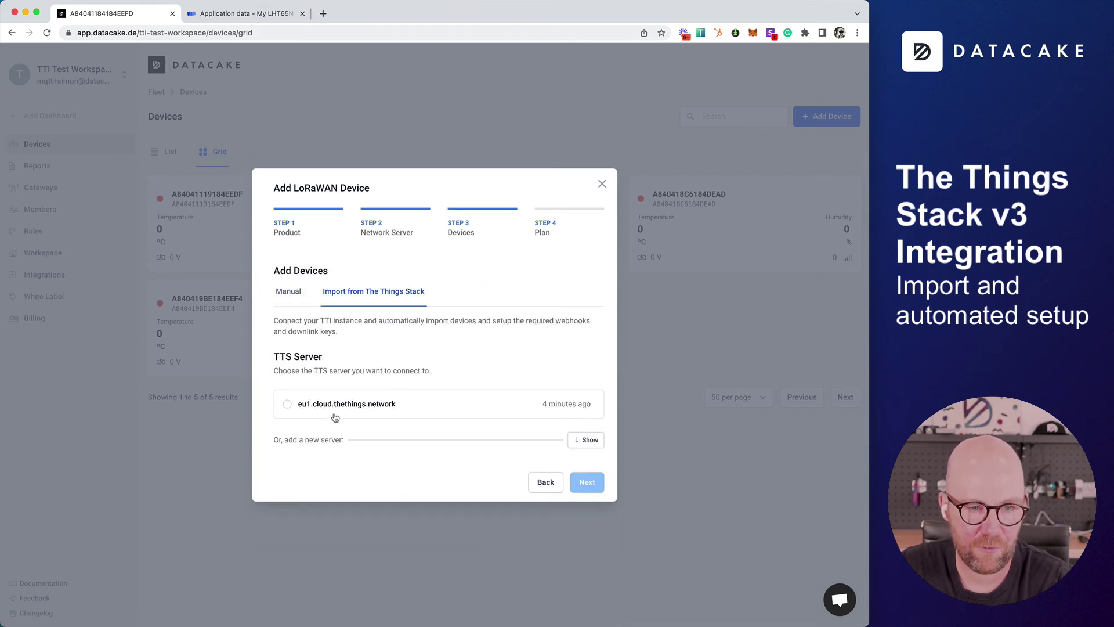
left_click(335, 413)
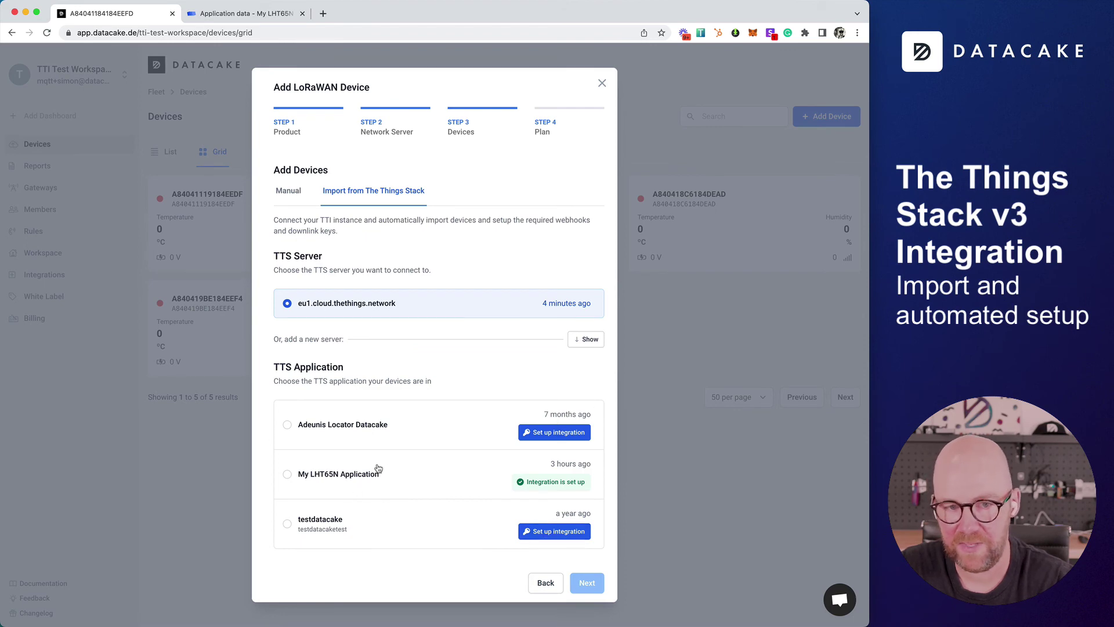
left_click(602, 84)
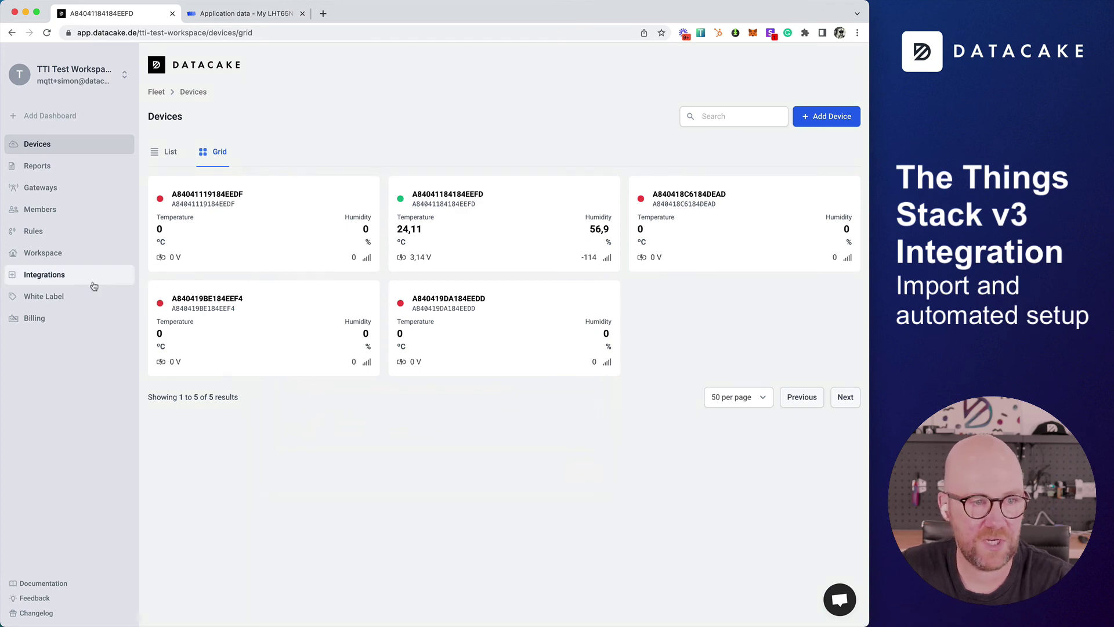
Check the eu1.cloud.thethings.network server under LoRaWAN Network Servers, then view My LHT65N Application's live data
left_click(49, 281)
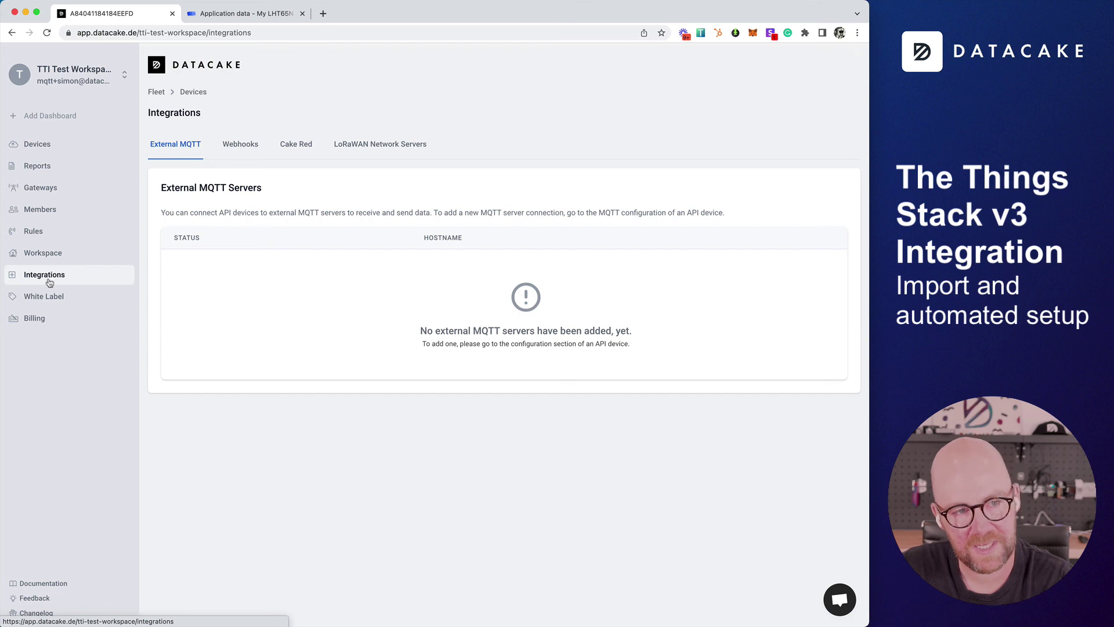
left_click(360, 151)
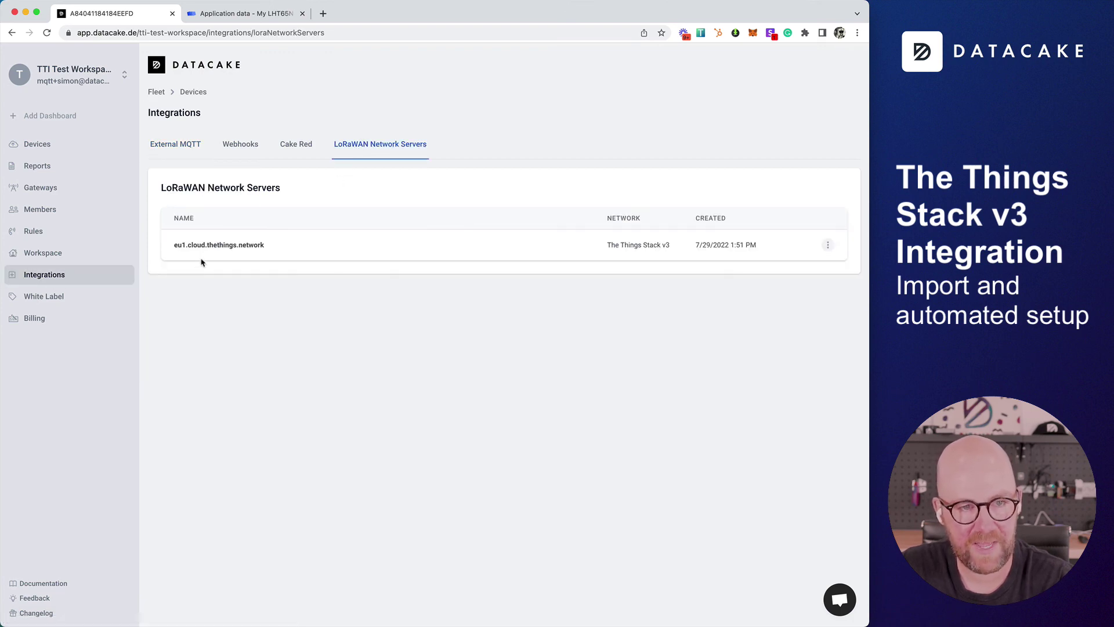
left_click(826, 249)
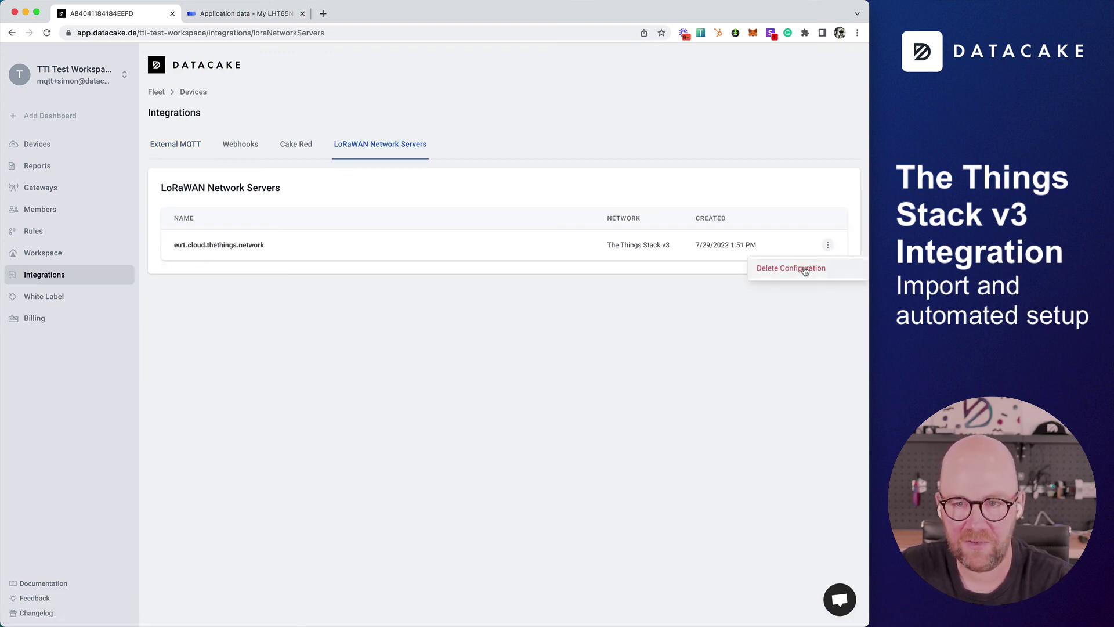
left_click(438, 358)
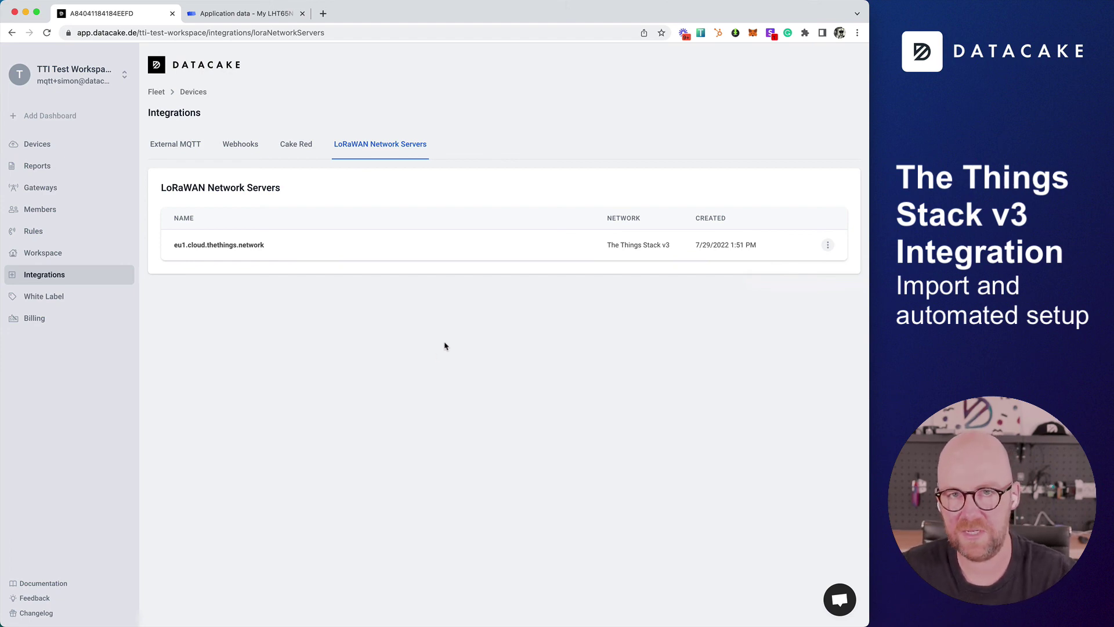
left_click(247, 13)
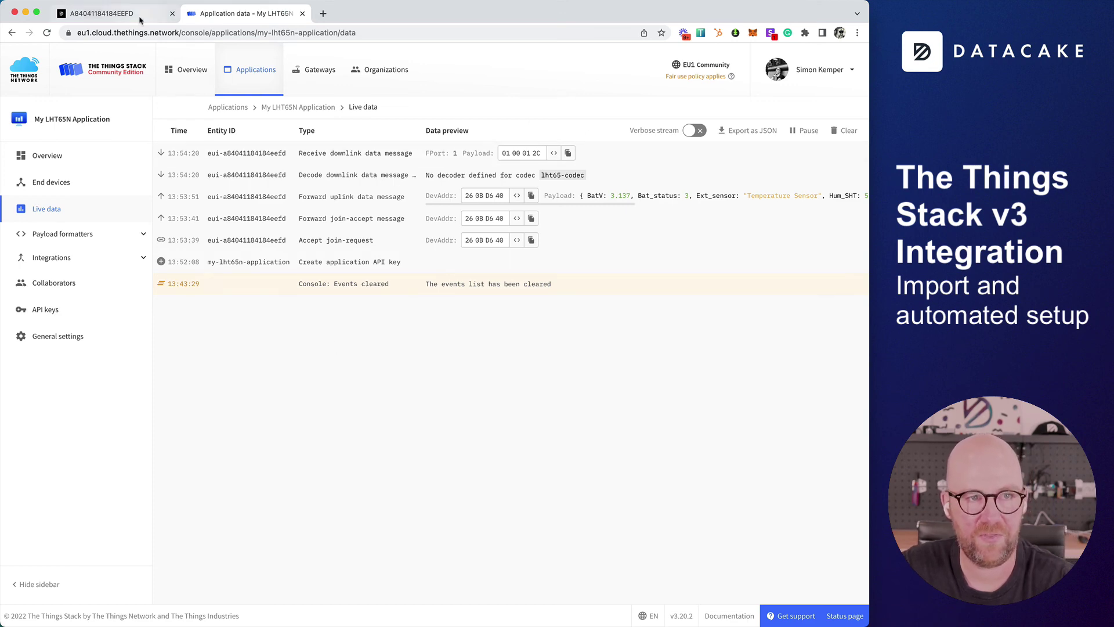
Return to Datacake's Devices grid showing all five LHT65N sensors with their latest readings
left_click(116, 13)
left_click(53, 145)
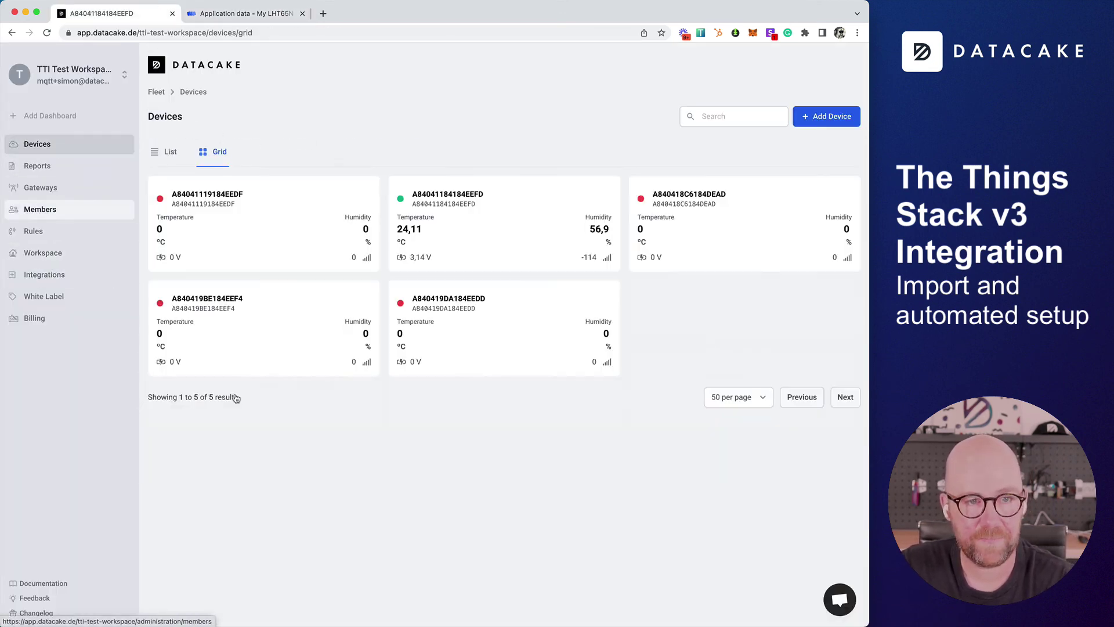